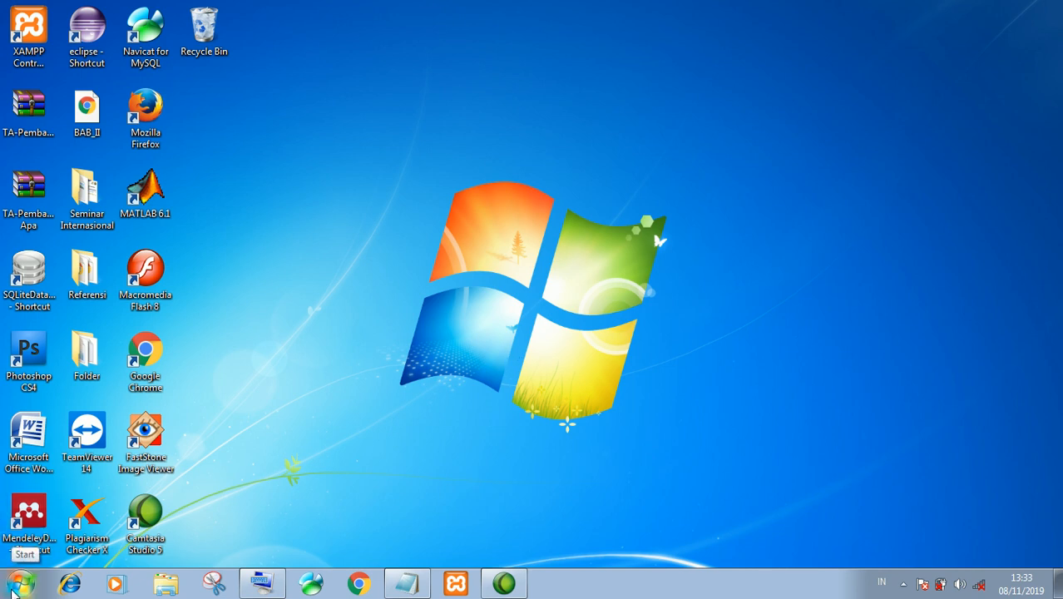
Find xampp in the Start search and launch XAMPP Control Panel
{"action": "left_click", "coordinate": [11, 592]}
{"action": "type", "text": "xampp"}
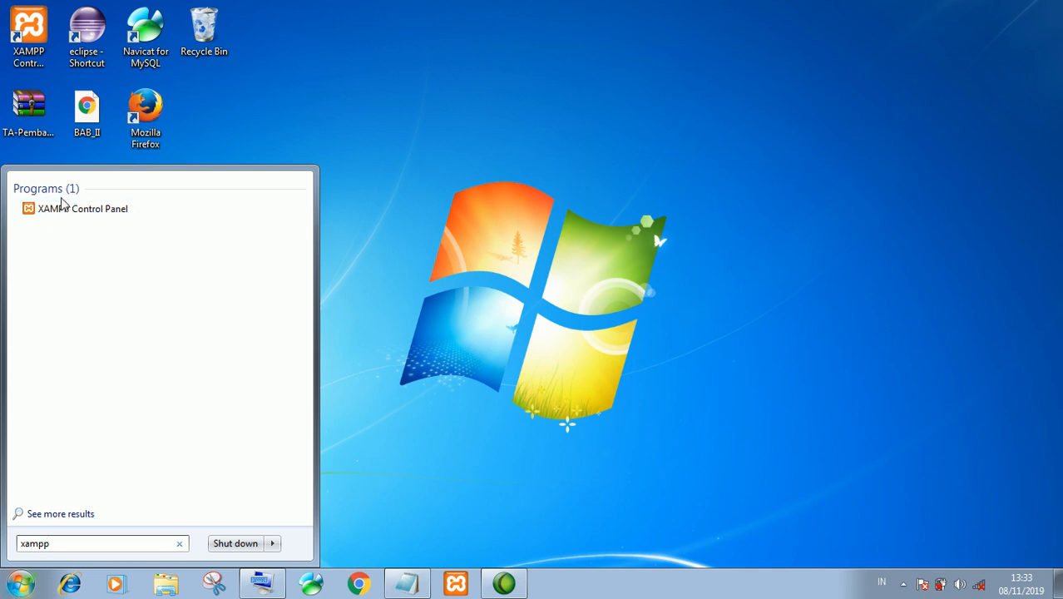
{"action": "left_click", "coordinate": [95, 210]}
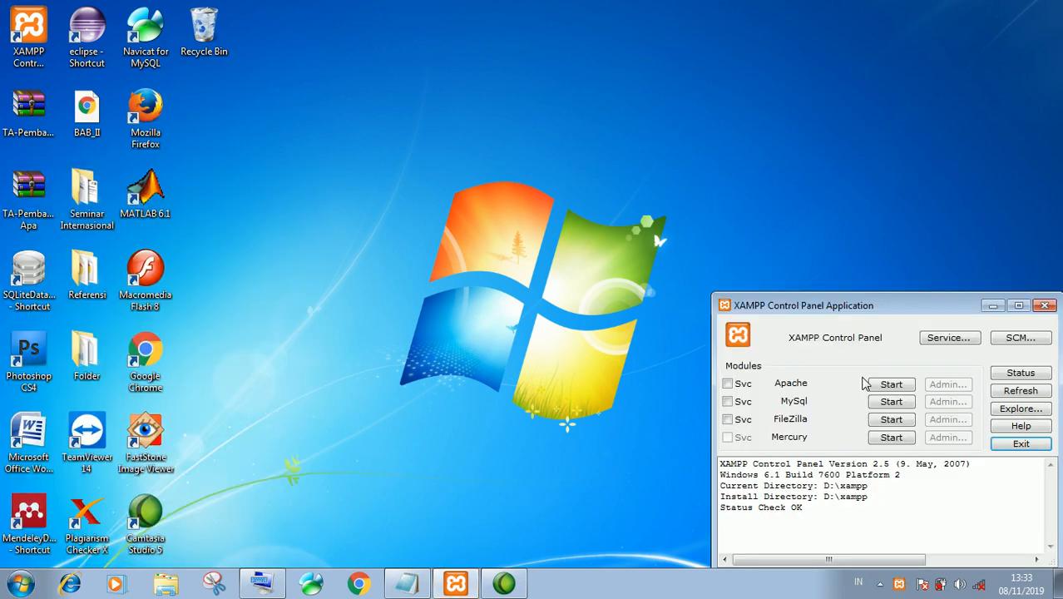
Start the Apache and MySQL servers, then minimize the control panel
{"action": "left_click", "coordinate": [891, 385]}
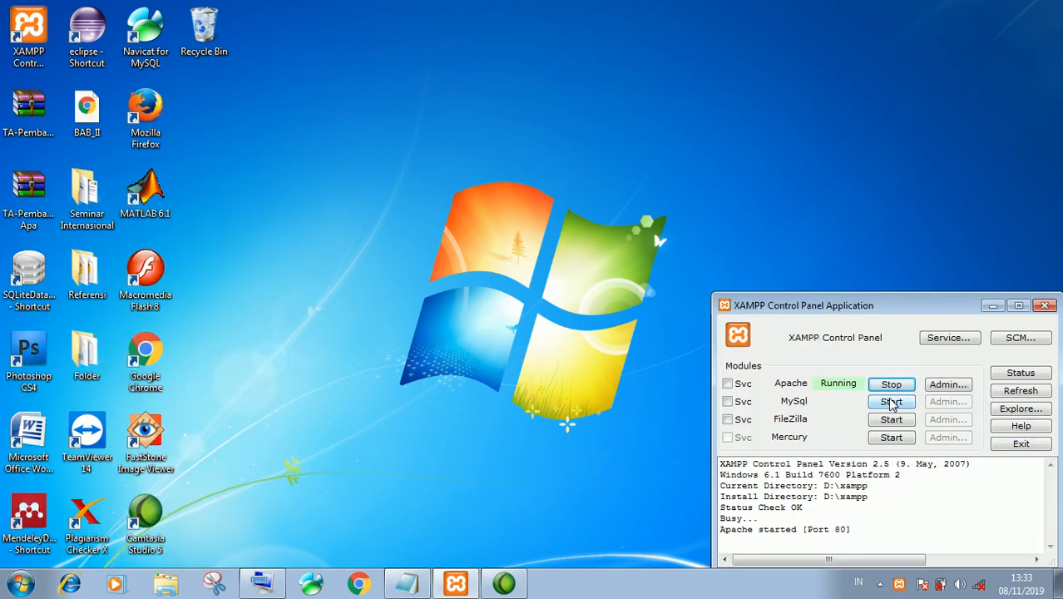
{"action": "left_click", "coordinate": [891, 402]}
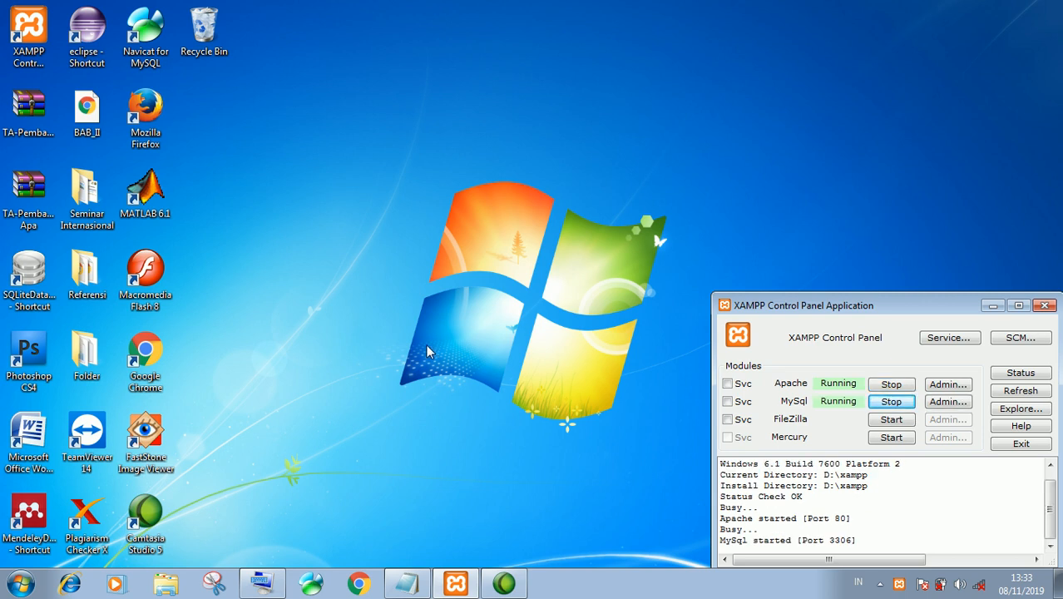
{"action": "left_click", "coordinate": [992, 306]}
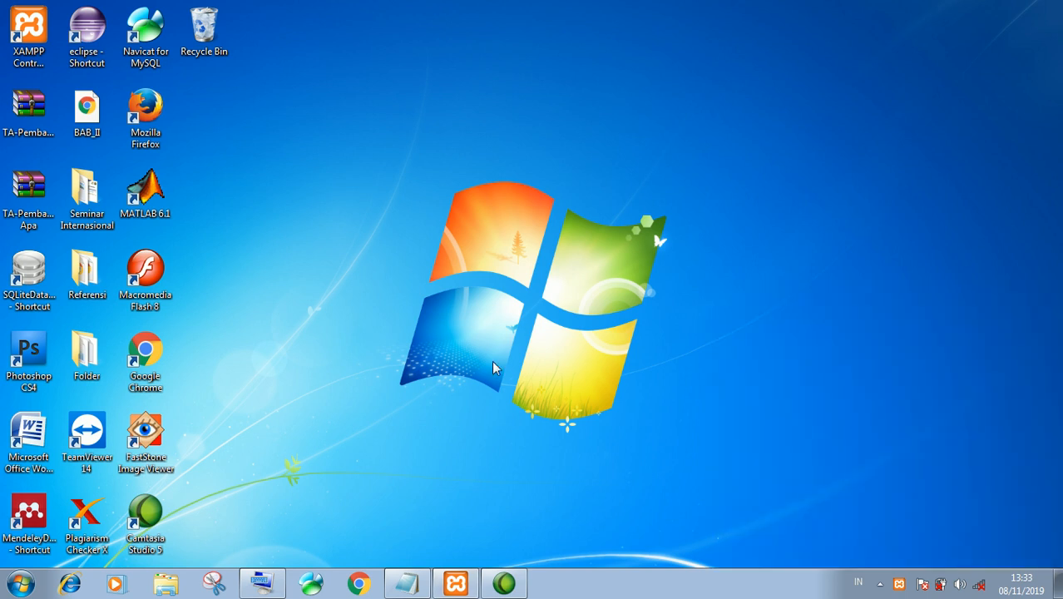
Launch Google Chrome from Start search and load localhost/xampp
{"action": "left_click", "coordinate": [20, 584]}
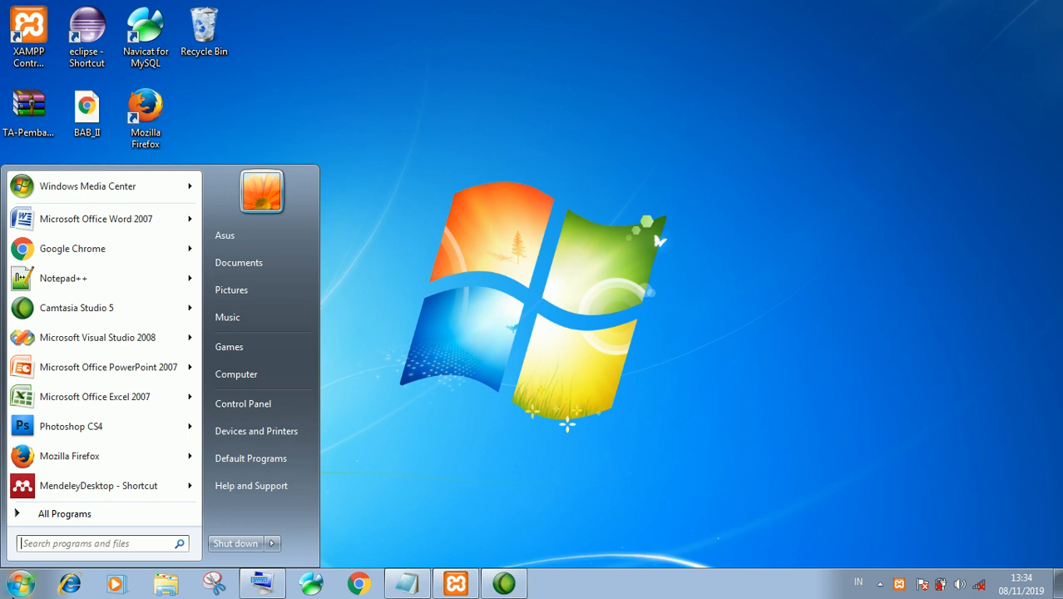
{"action": "type", "text": "goo"}
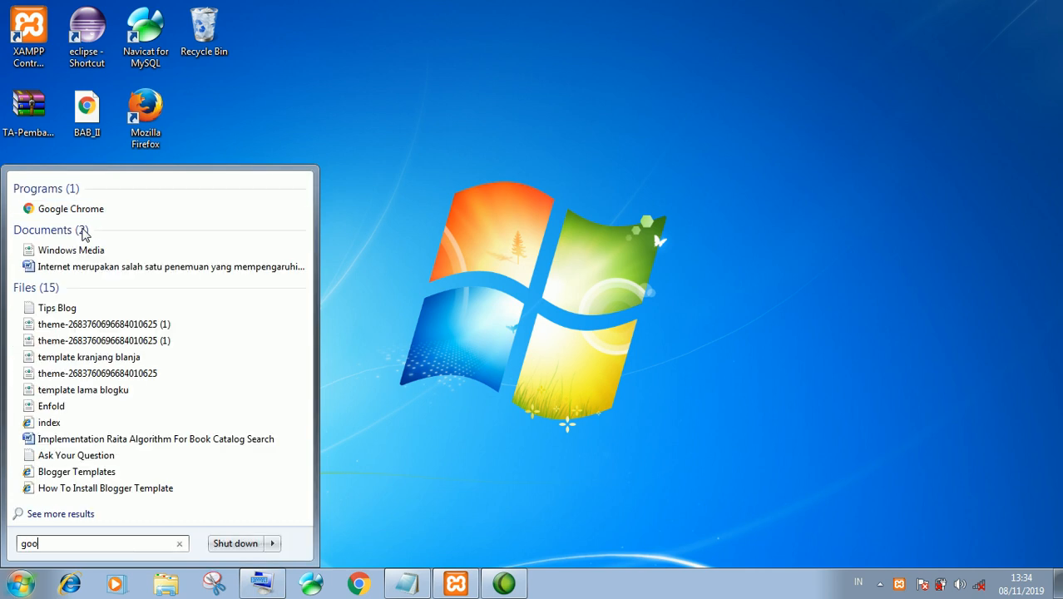
{"action": "left_click", "coordinate": [137, 210]}
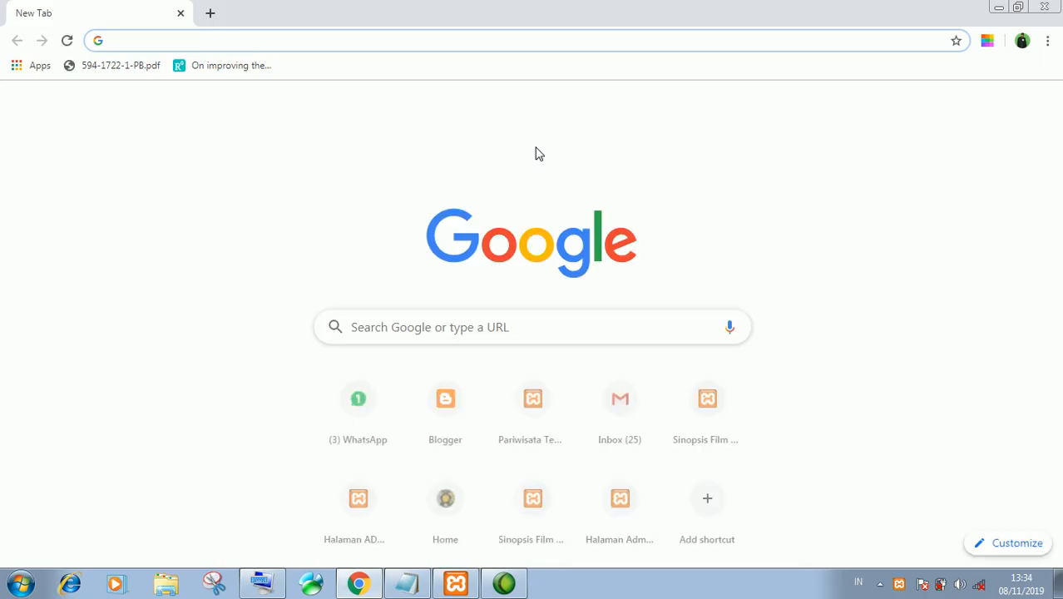
{"action": "type", "text": "localho"}
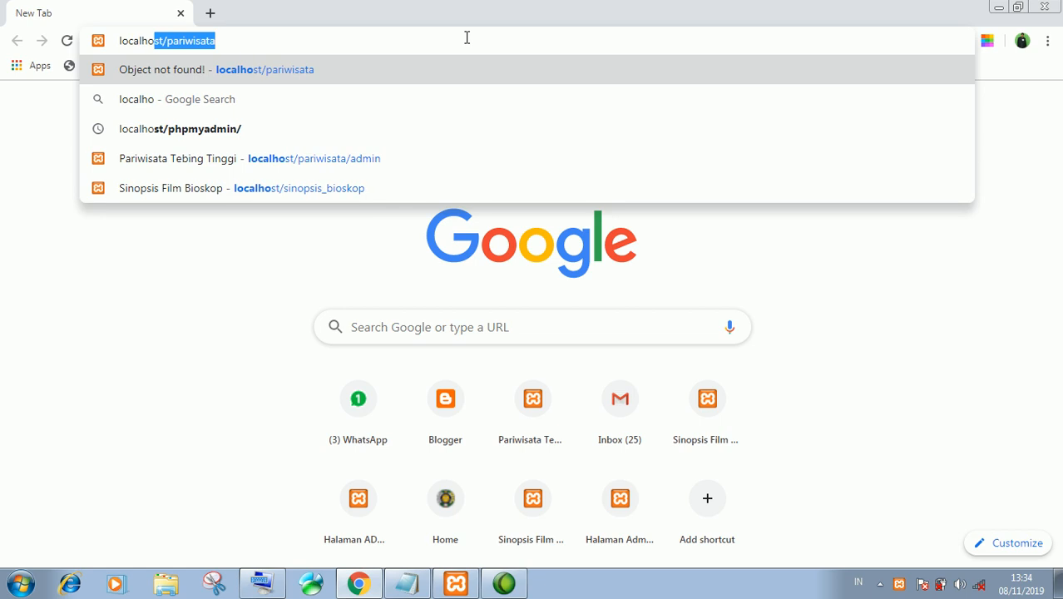
{"action": "type", "text": "st/"}
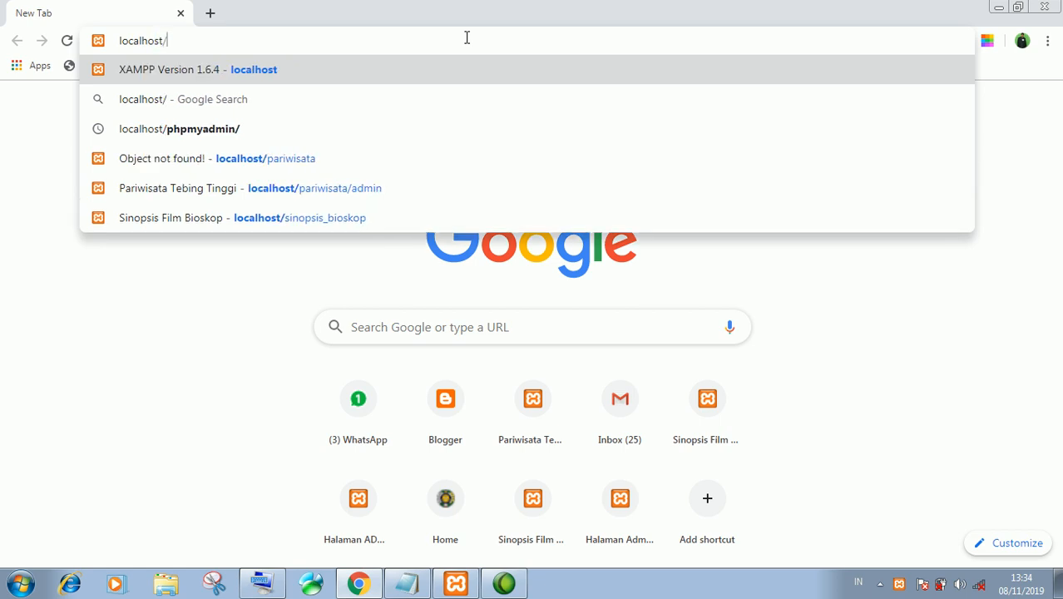
{"action": "type", "text": "xampp"}
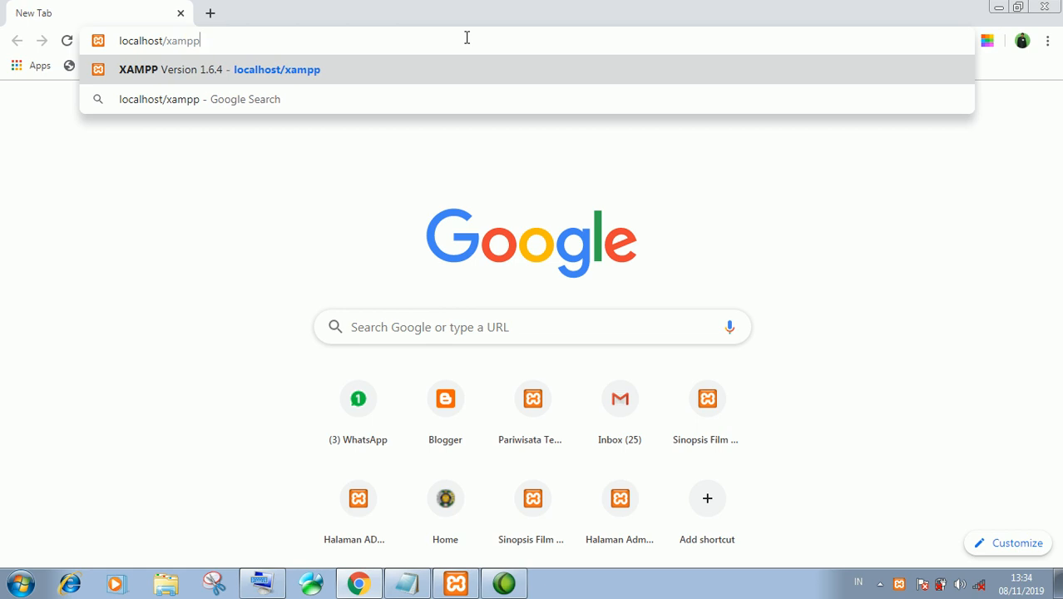
{"action": "key", "text": "Return"}
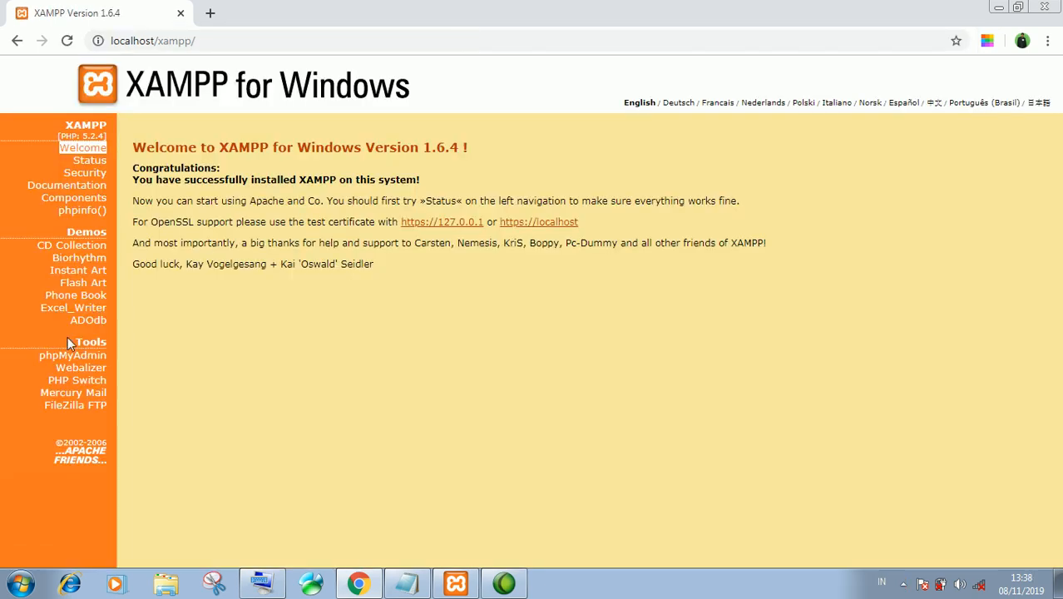
Go to phpMyAdmin through the Tools link in the XAMPP sidebar
{"action": "left_click", "coordinate": [70, 356]}
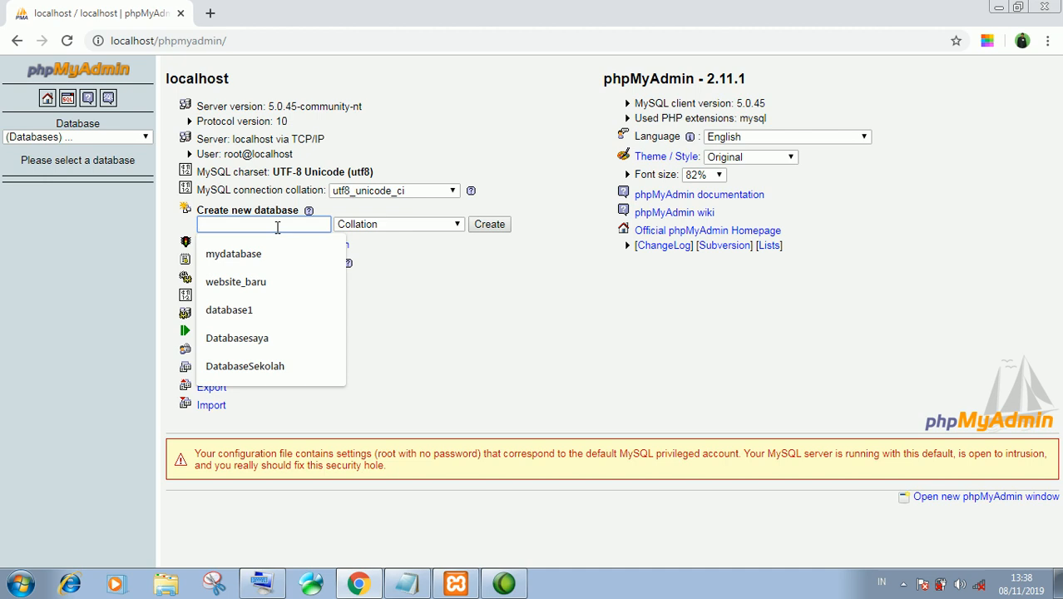
Enter Databasekampus as the new database name
{"action": "type", "text": "Database"}
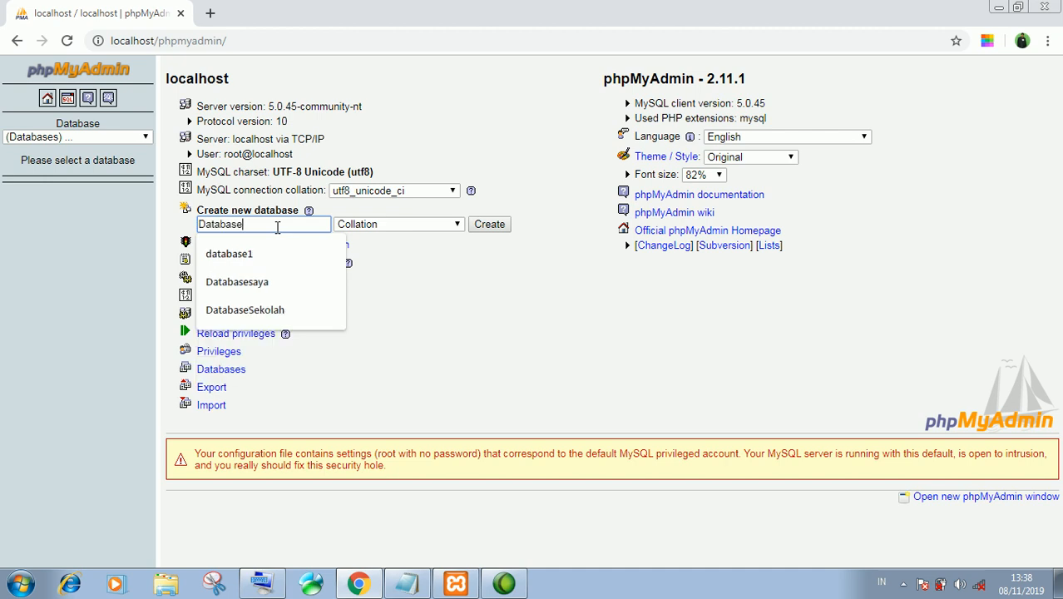
{"action": "type", "text": "kampus"}
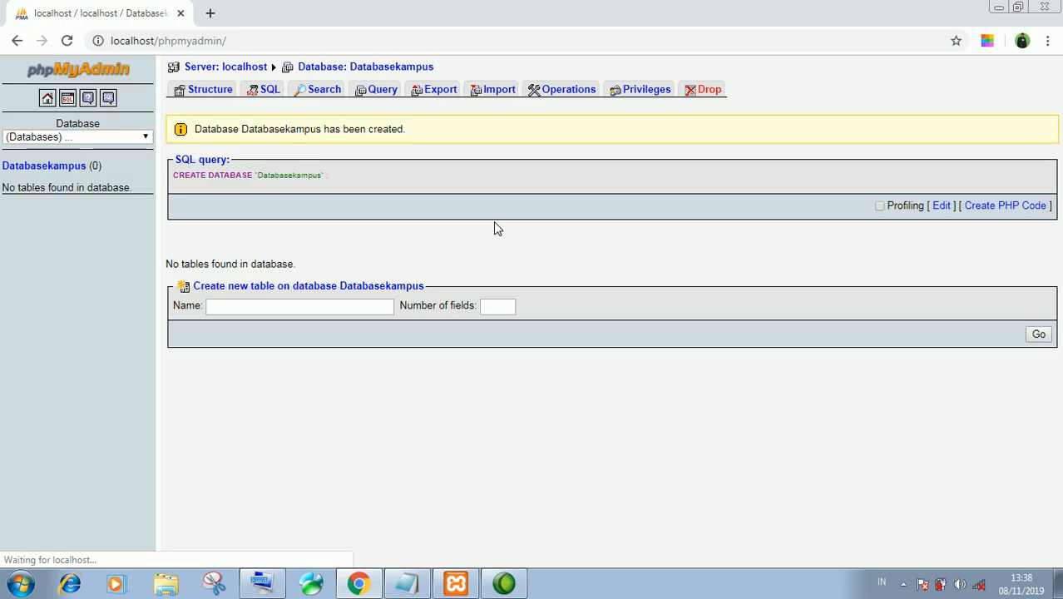
Start a new table named Dosen with 5 fields
{"action": "left_click", "coordinate": [305, 309]}
{"action": "type", "text": "Dosen"}
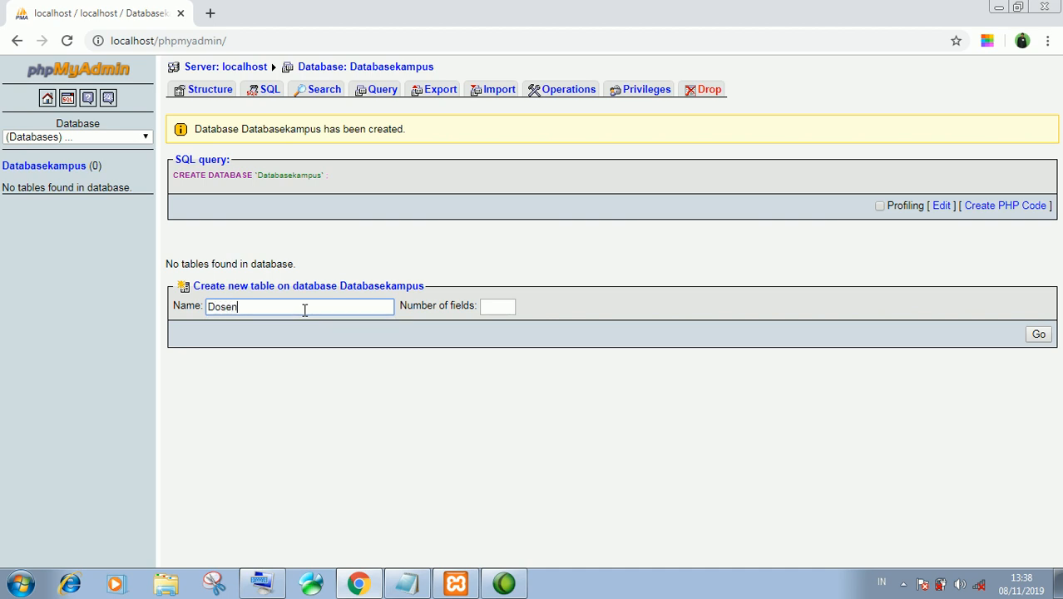
{"action": "left_click", "coordinate": [498, 304]}
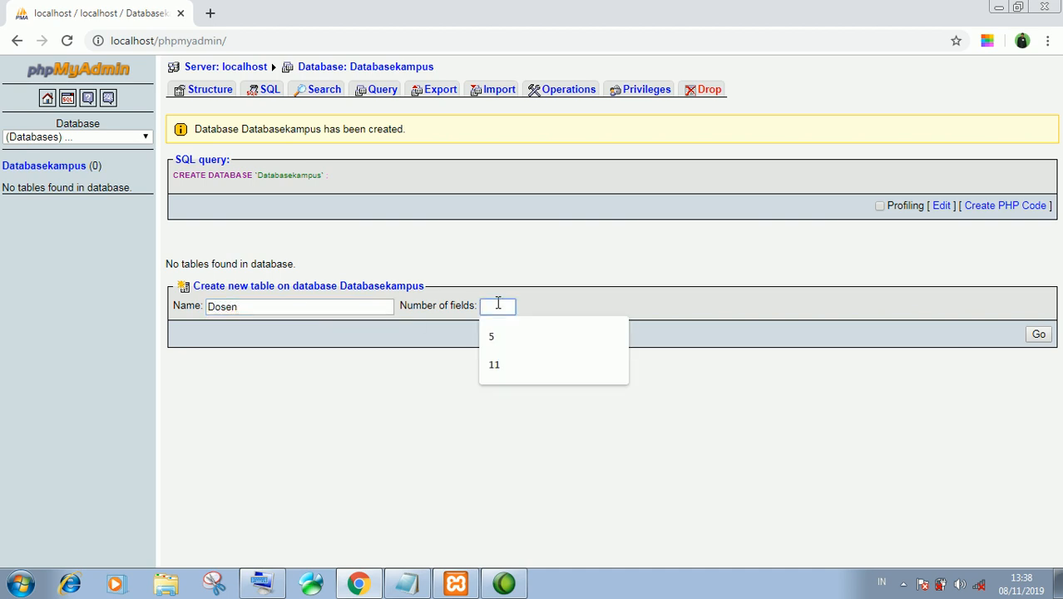
{"action": "left_click", "coordinate": [491, 336]}
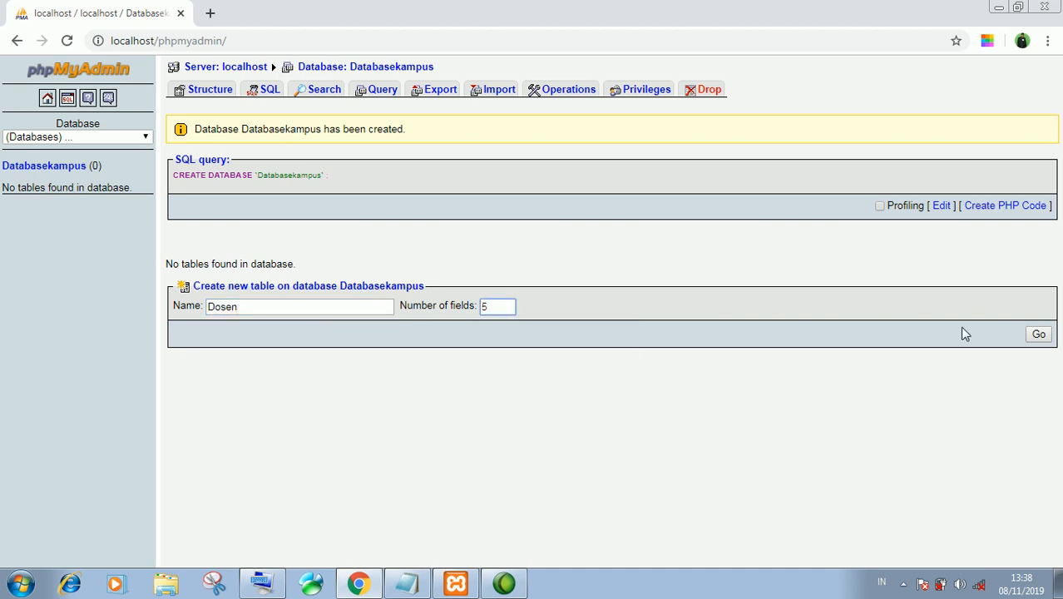
{"action": "left_click", "coordinate": [1038, 334]}
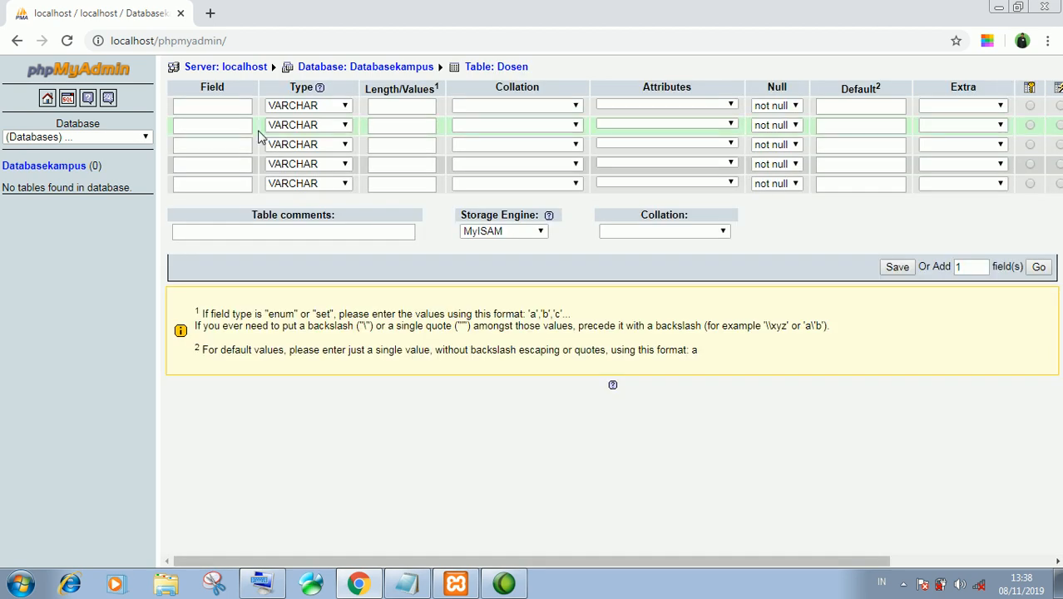
Define the first two fields: NIDN with length 8 and Nama with length 51
{"action": "left_click", "coordinate": [216, 108]}
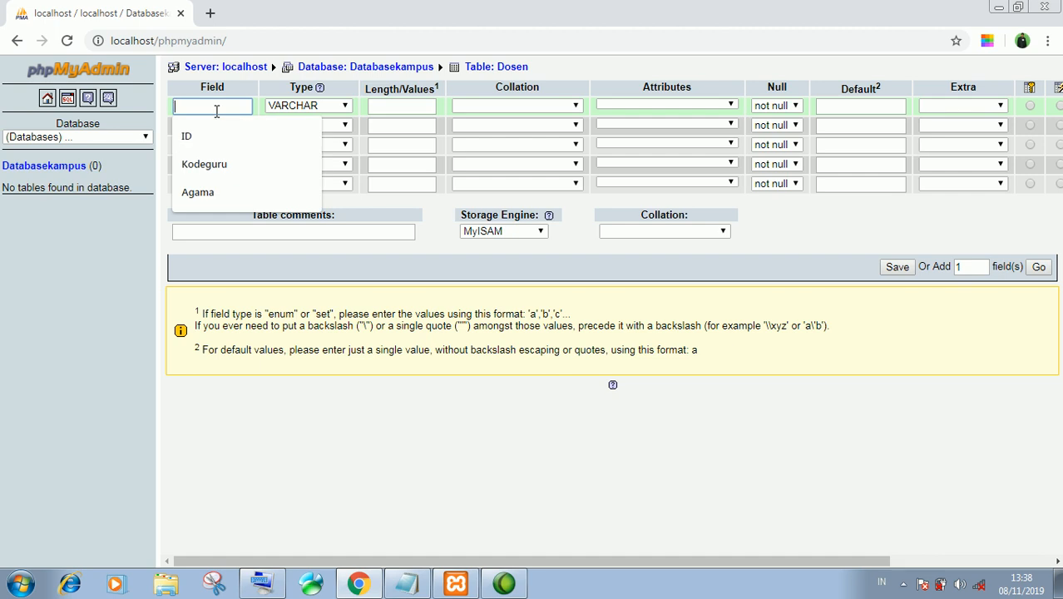
{"action": "type", "text": "NID"}
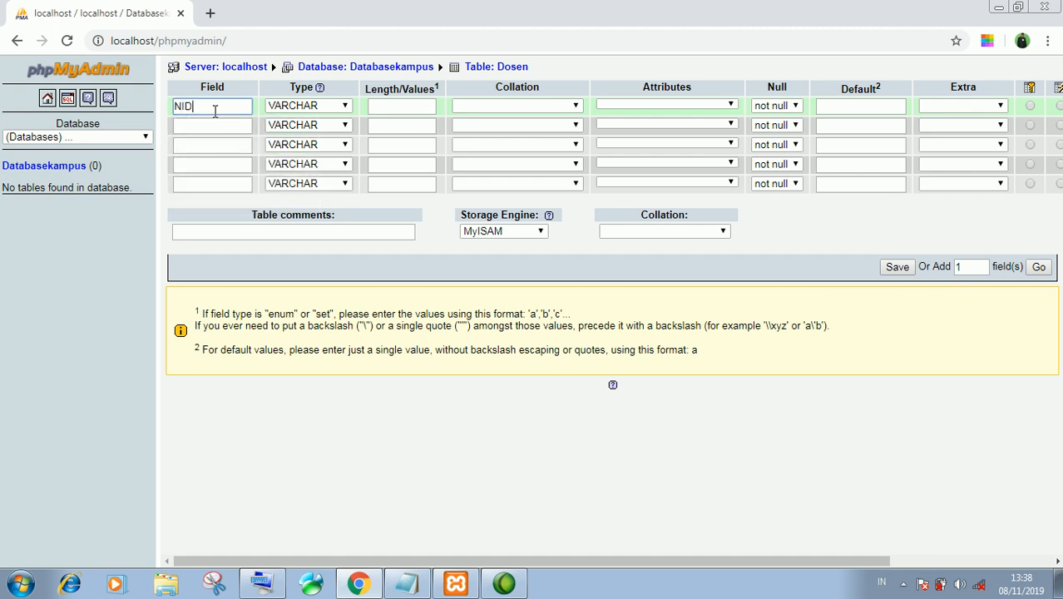
{"action": "type", "text": "N"}
{"action": "key", "text": "Tab"}
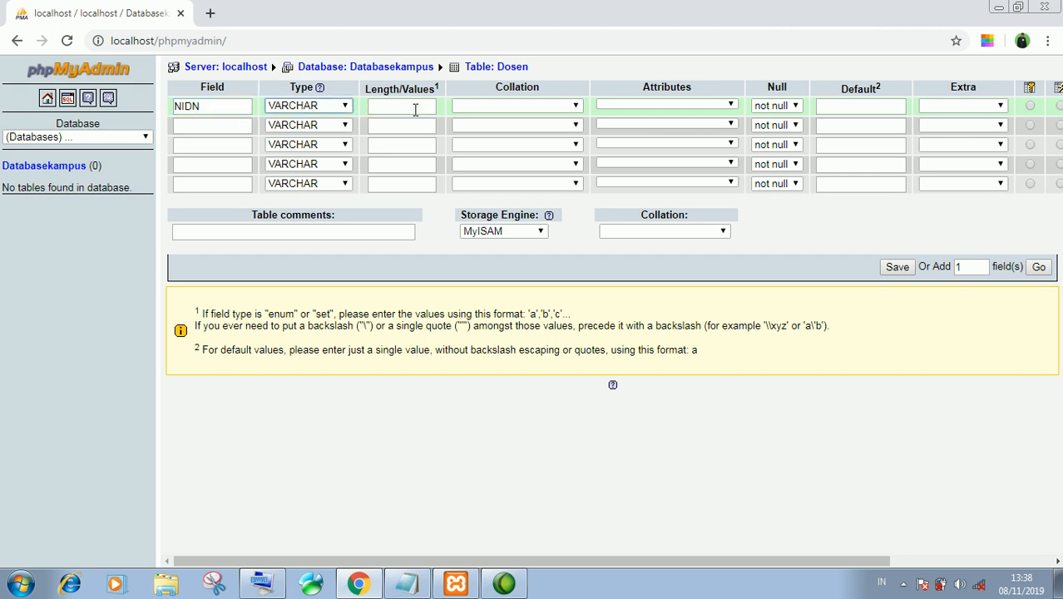
{"action": "left_click", "coordinate": [415, 110]}
{"action": "type", "text": "8"}
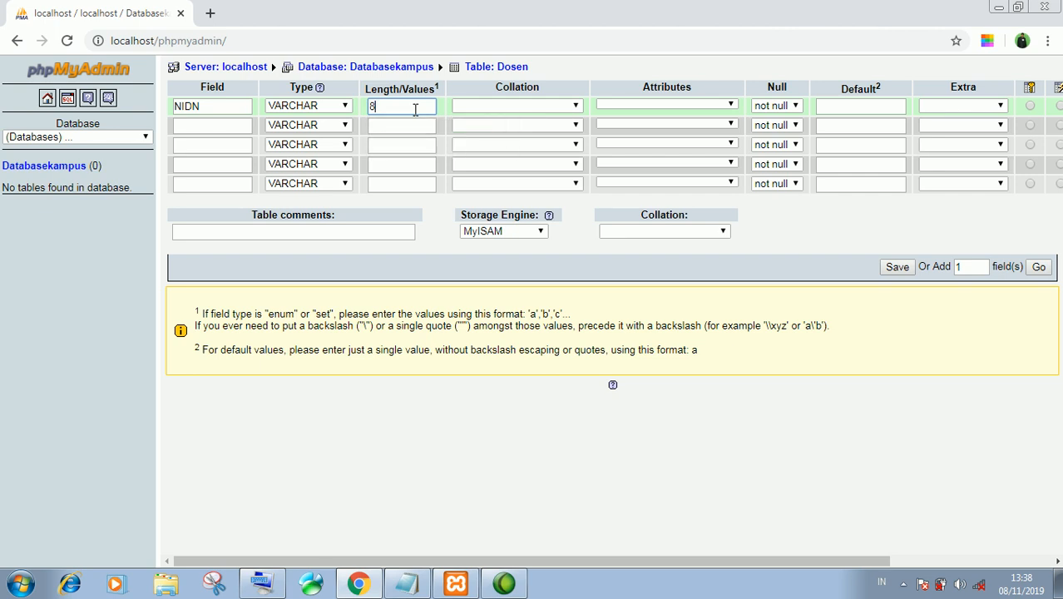
{"action": "left_click", "coordinate": [212, 125]}
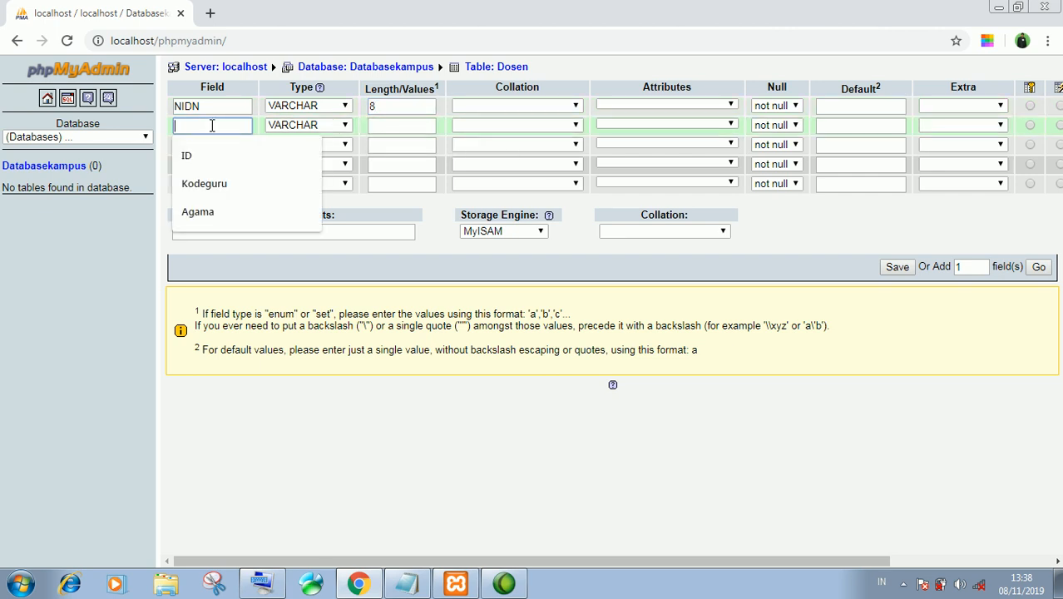
{"action": "type", "text": "Nama"}
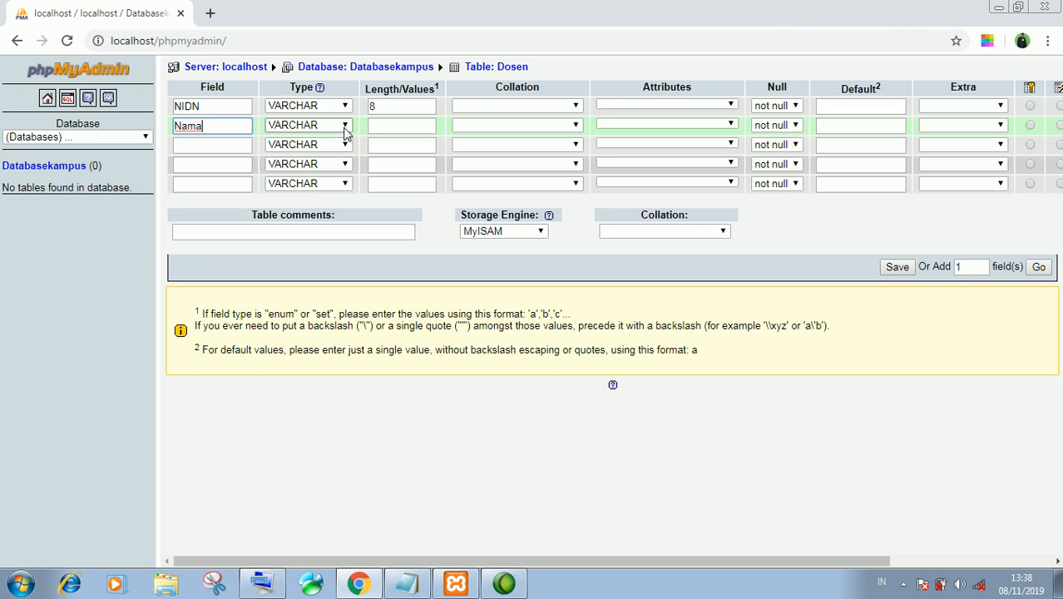
{"action": "key", "text": "Tab"}
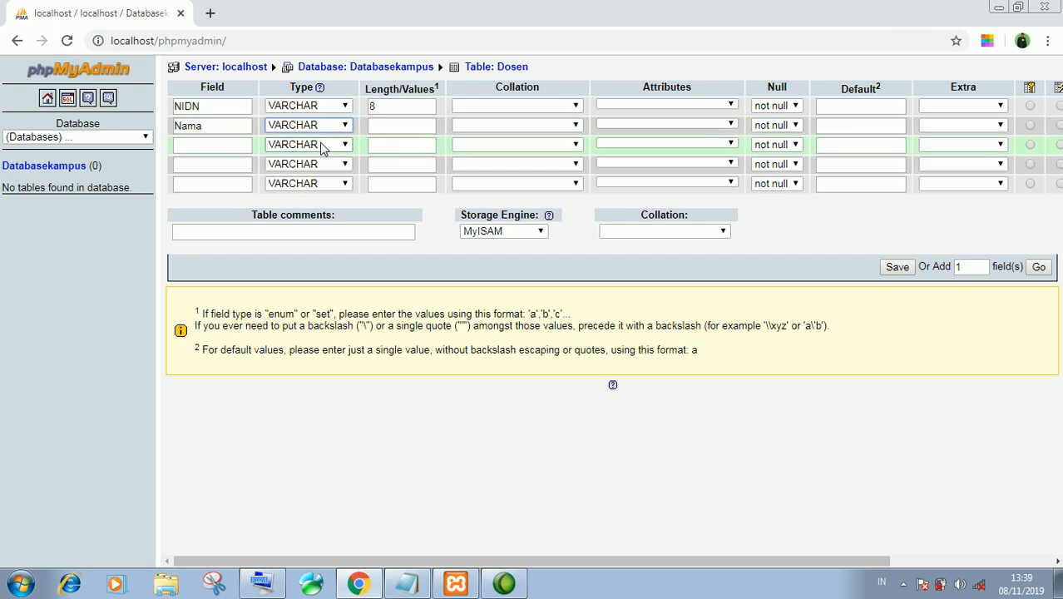
{"action": "left_click", "coordinate": [391, 125]}
{"action": "type", "text": "51"}
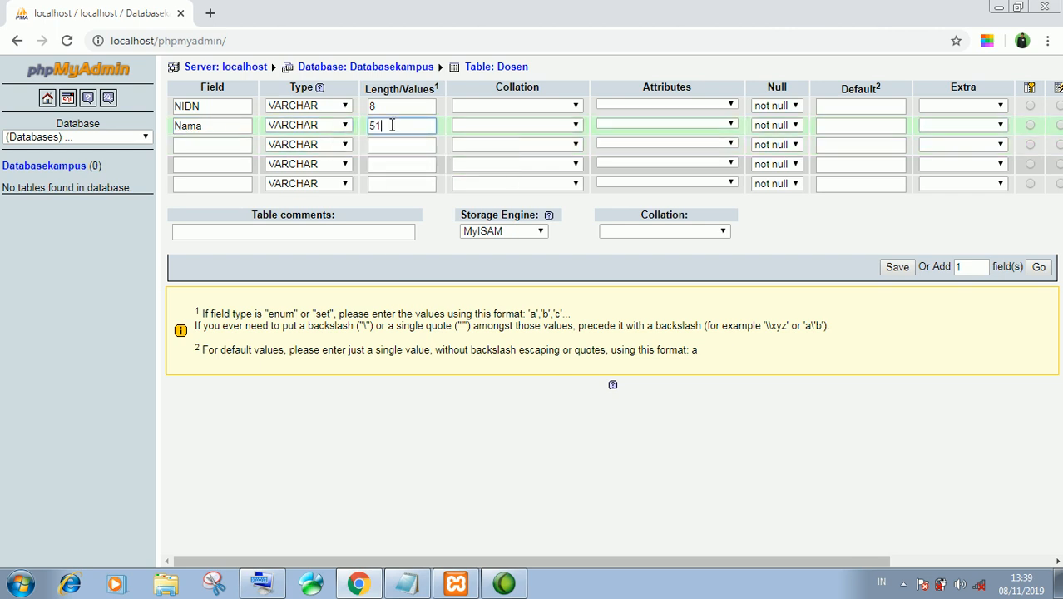
Add the Alamat field with length 89 and Telp as VARCHAR(12)
{"action": "left_click", "coordinate": [227, 147]}
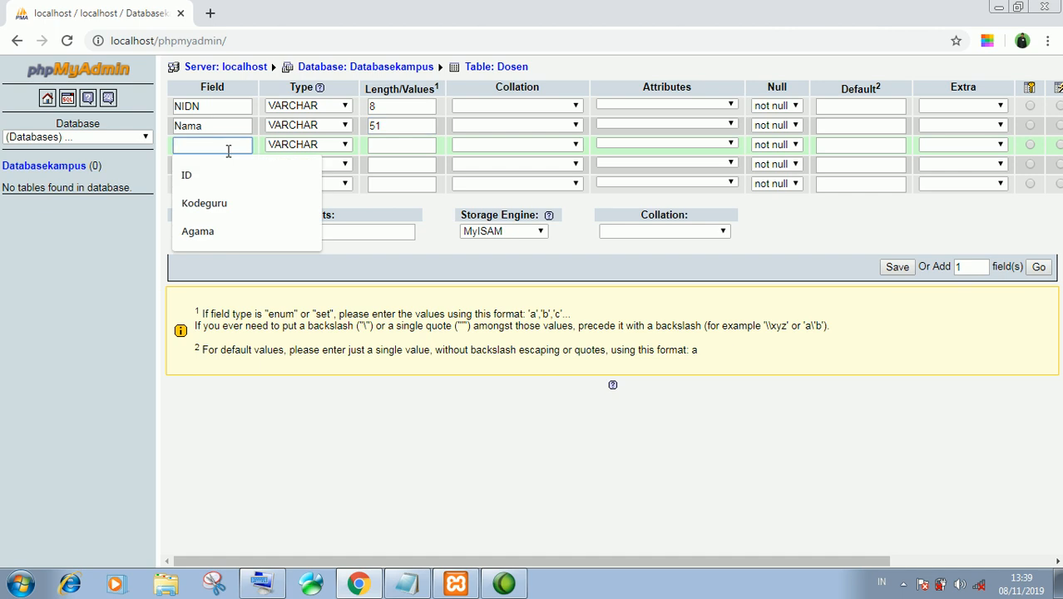
{"action": "type", "text": "Alamat"}
{"action": "key", "text": "Tab"}
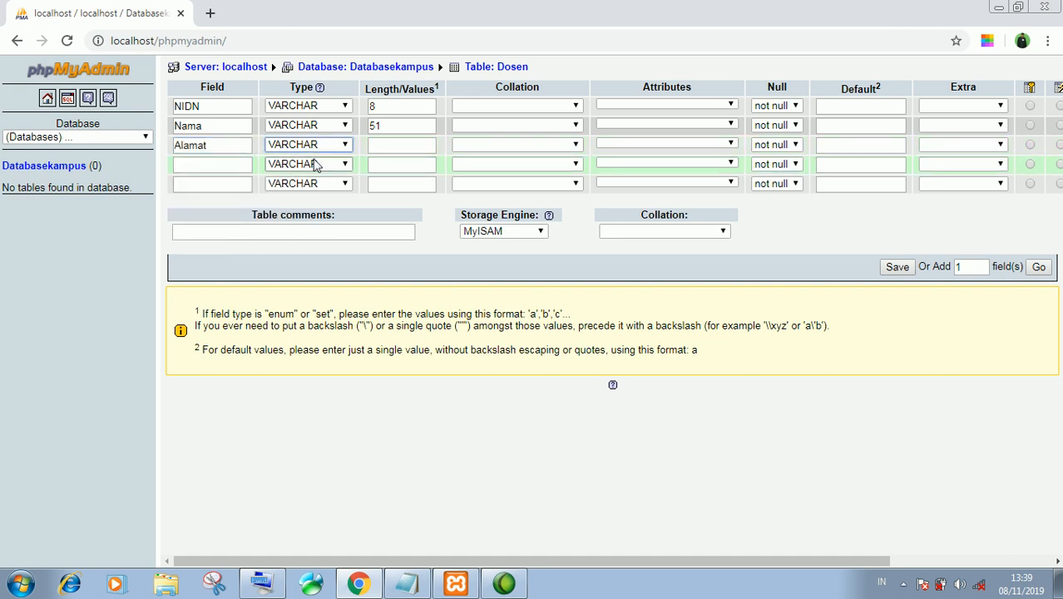
{"action": "left_click", "coordinate": [385, 143]}
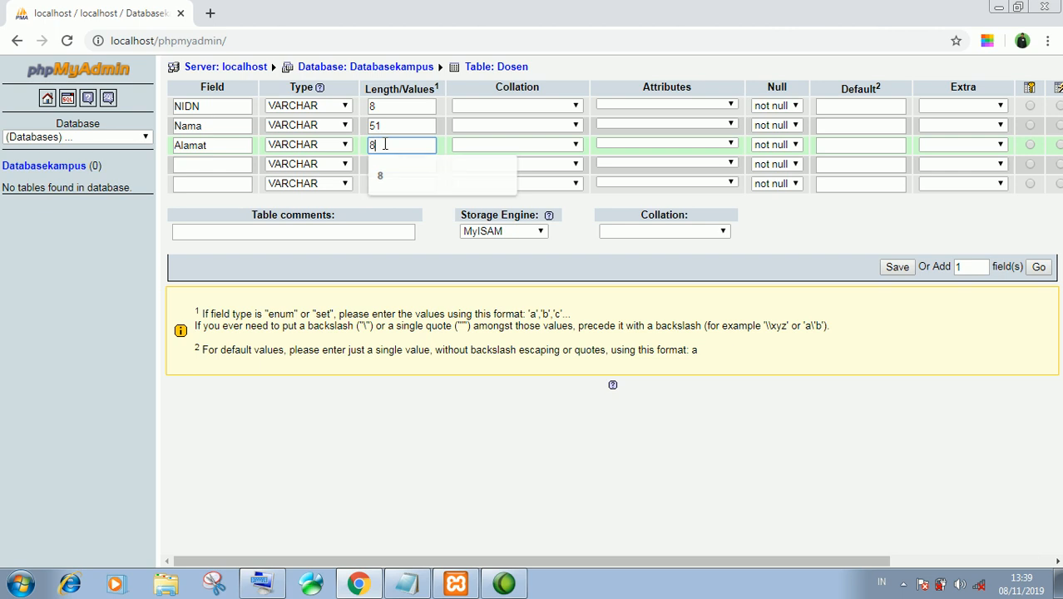
{"action": "type", "text": "89"}
{"action": "left_click", "coordinate": [213, 166]}
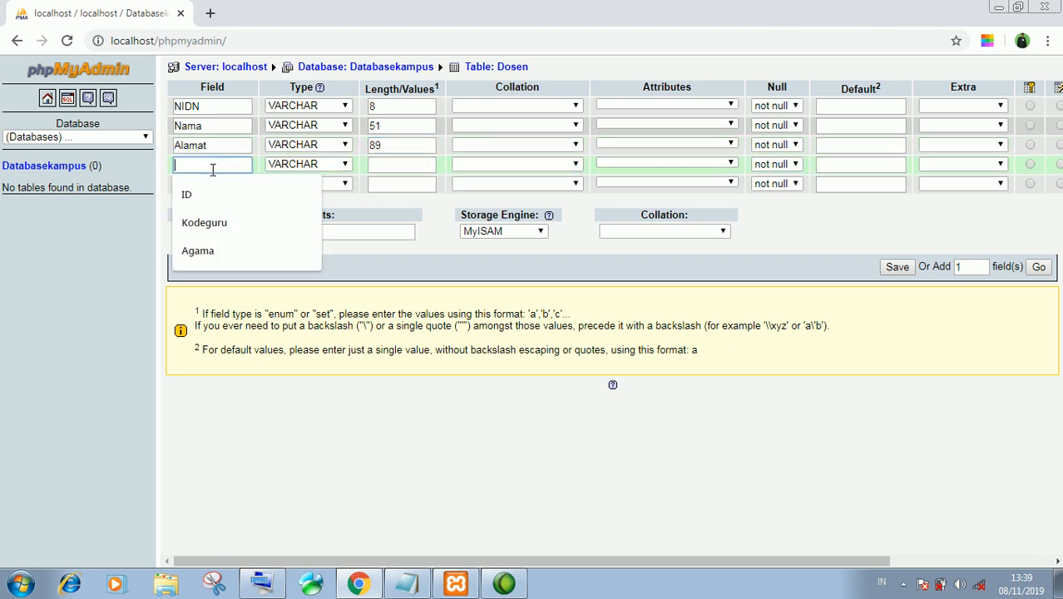
{"action": "type", "text": "Telp"}
{"action": "left_click", "coordinate": [322, 165]}
{"action": "left_click", "coordinate": [321, 180]}
{"action": "left_click", "coordinate": [388, 165]}
{"action": "type", "text": "12"}
Add Email as VARCHAR(51) and save the Dosen table
{"action": "left_click", "coordinate": [237, 183]}
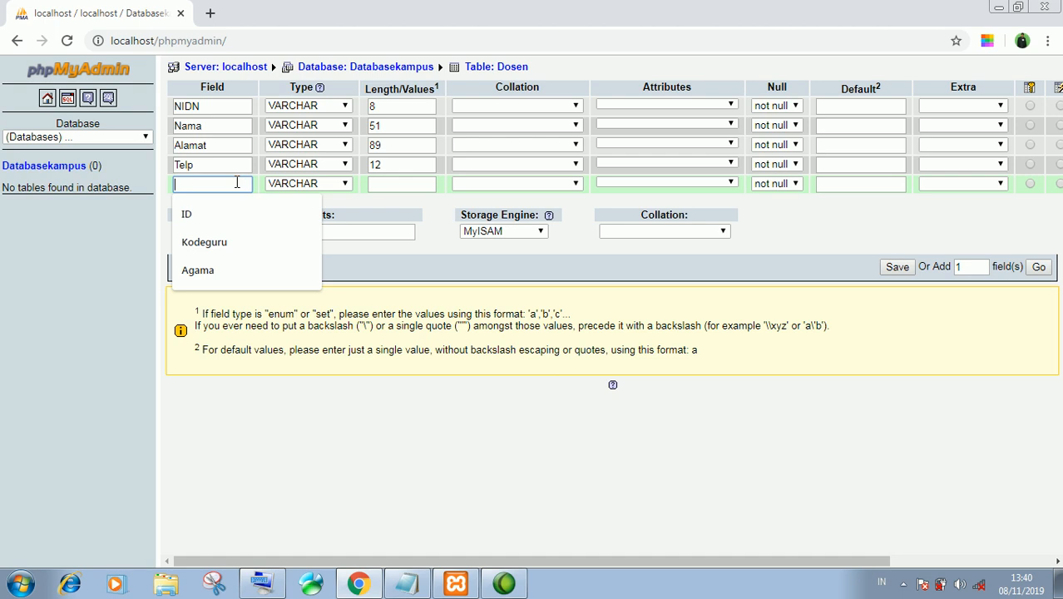
{"action": "type", "text": "Email"}
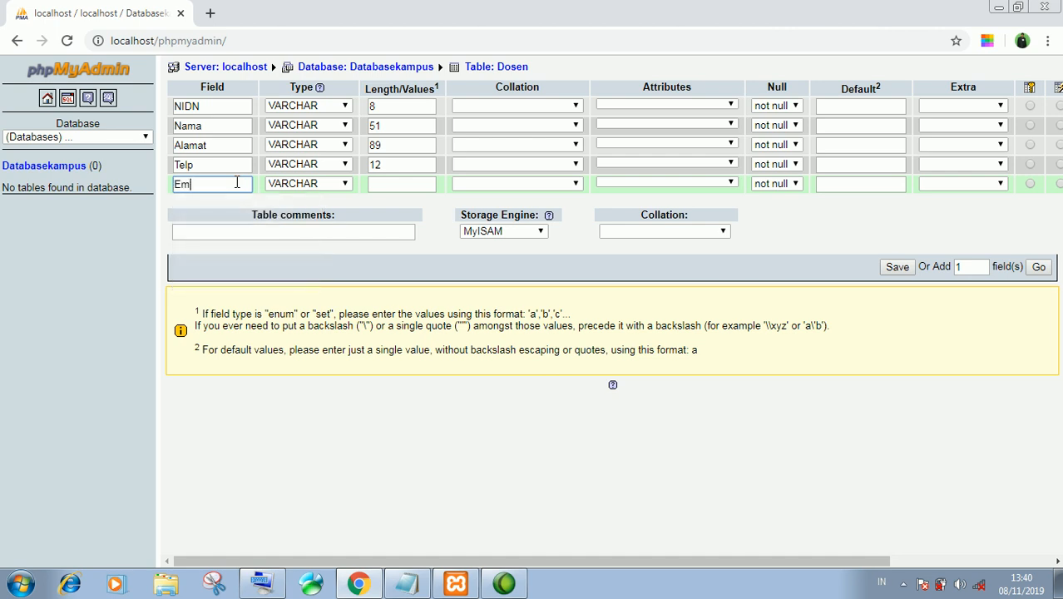
{"action": "left_click", "coordinate": [329, 184]}
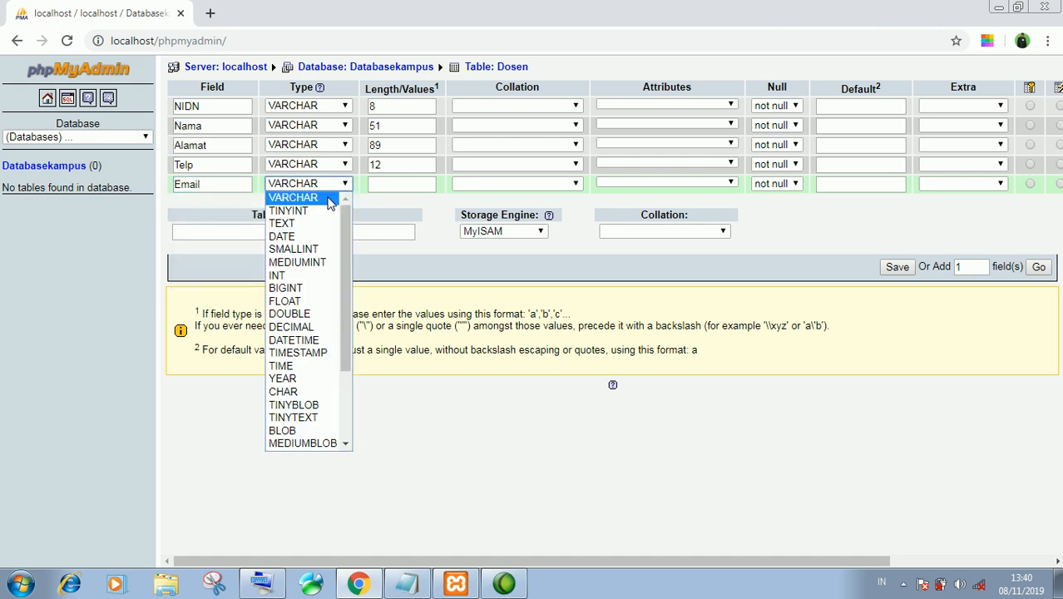
{"action": "left_click", "coordinate": [330, 203]}
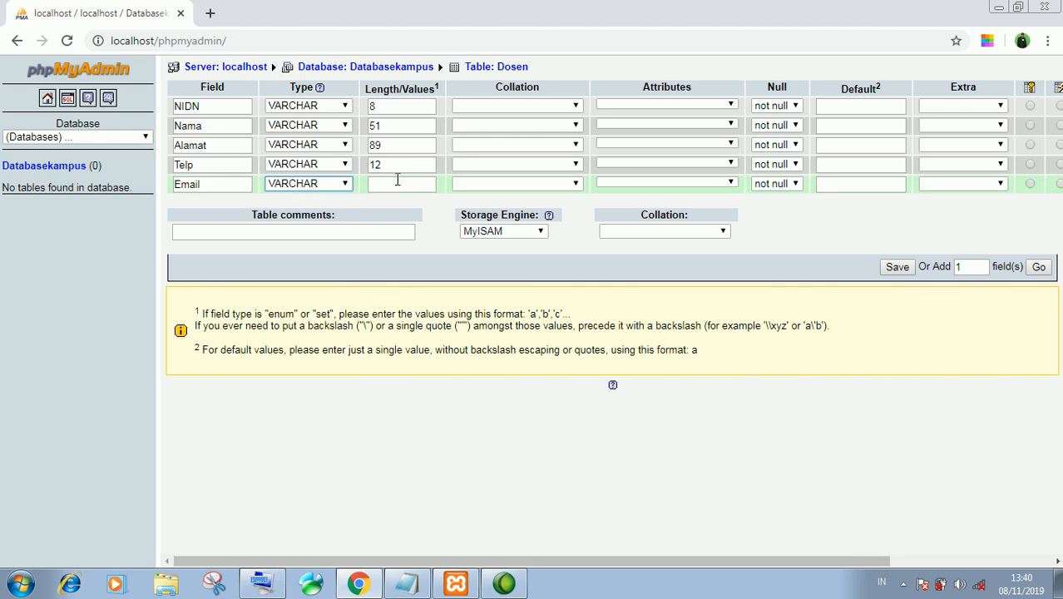
{"action": "left_click", "coordinate": [399, 180]}
{"action": "type", "text": "21"}
{"action": "key", "text": "BackSpace"}
{"action": "key", "text": "BackSpace"}
{"action": "type", "text": "51"}
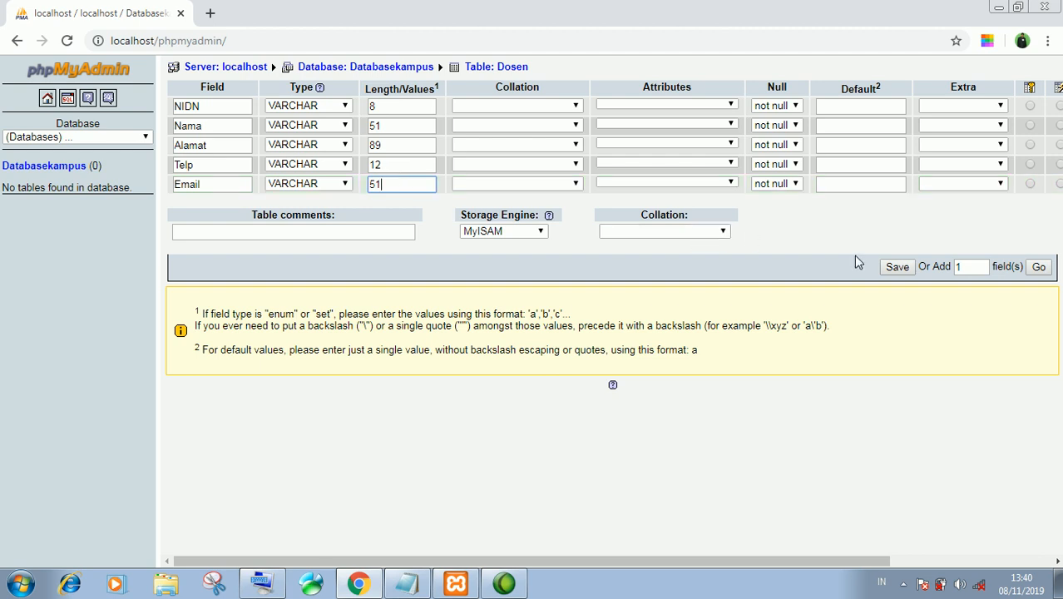
{"action": "left_click", "coordinate": [896, 267]}
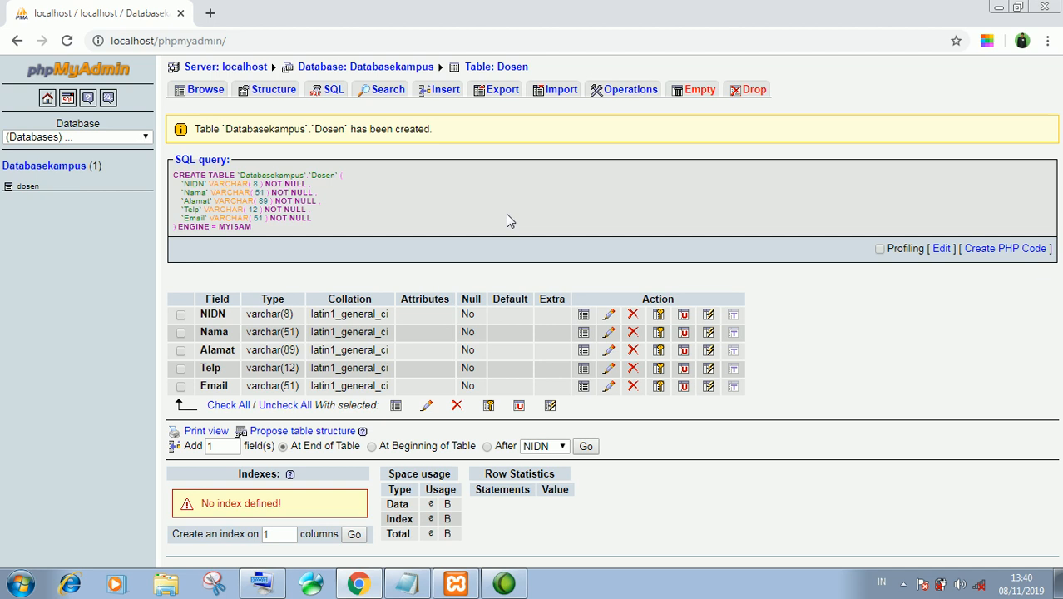
Review the Dosen table's Structure, then move to its SQL page
{"action": "left_click", "coordinate": [265, 92]}
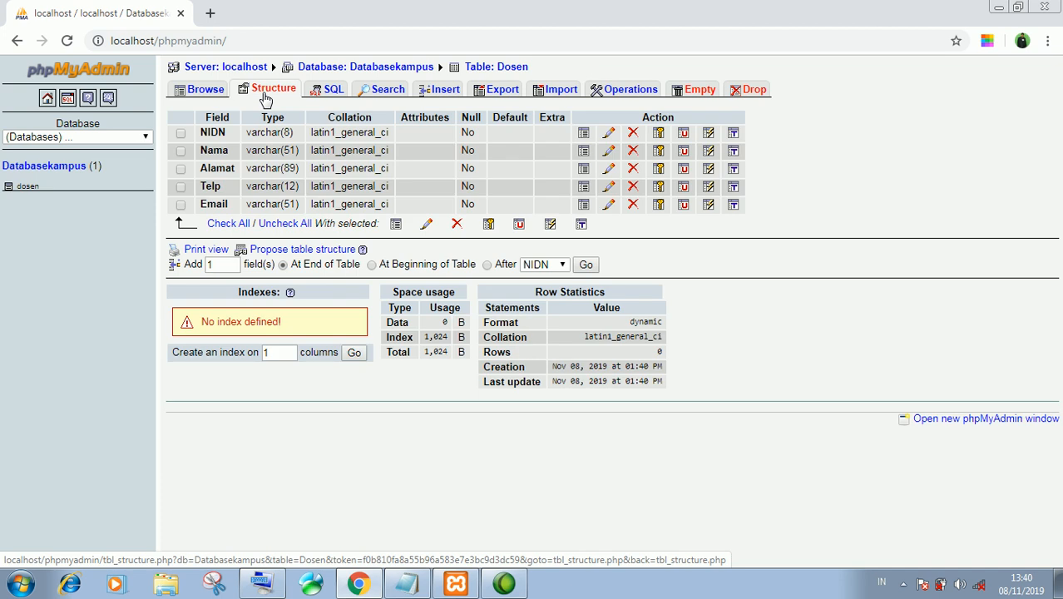
{"action": "left_click", "coordinate": [329, 94]}
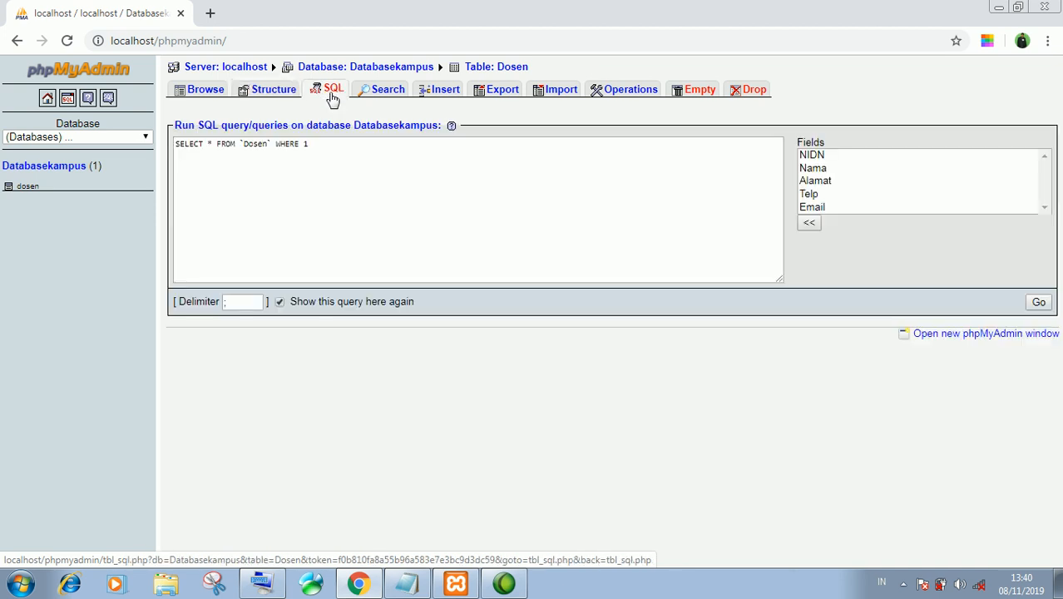
{"action": "left_click", "coordinate": [381, 93]}
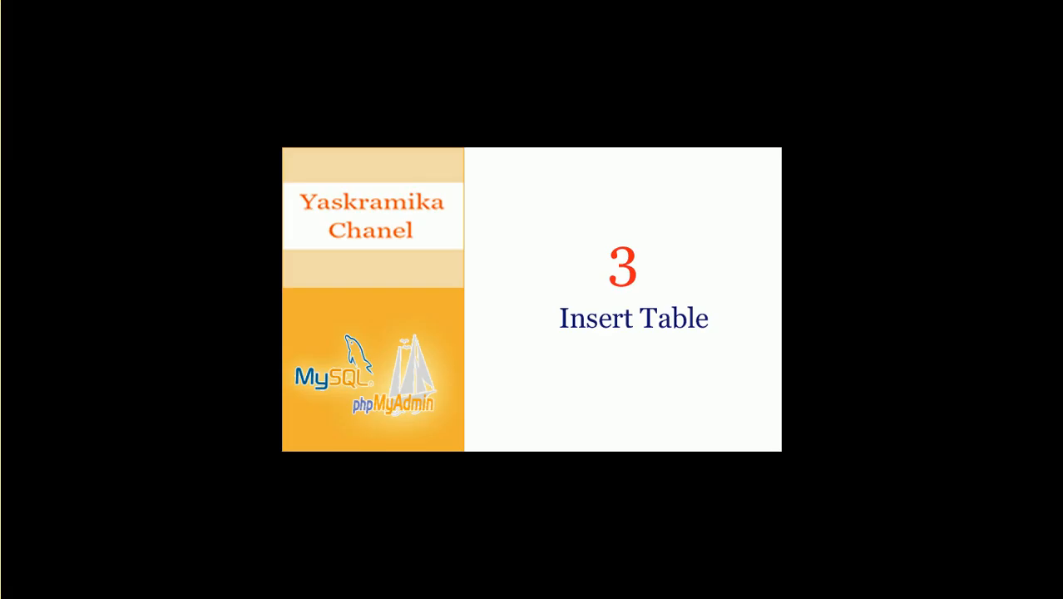
In the Insert form, paste the lecturer's NIDN, enter their name, and set Alamat to Medan
{"action": "left_click", "coordinate": [440, 89]}
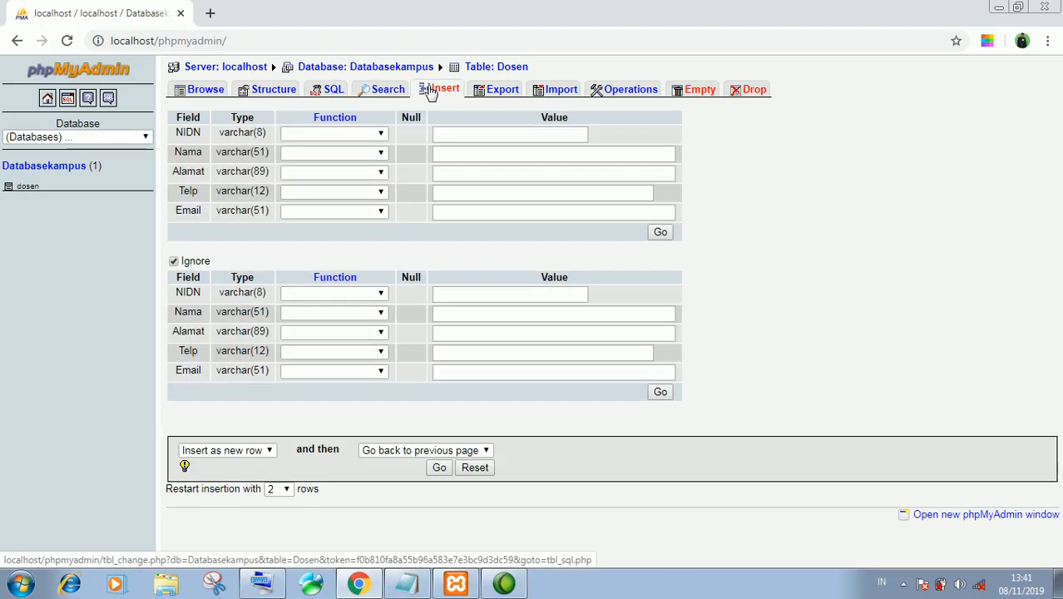
{"action": "left_click", "coordinate": [471, 136]}
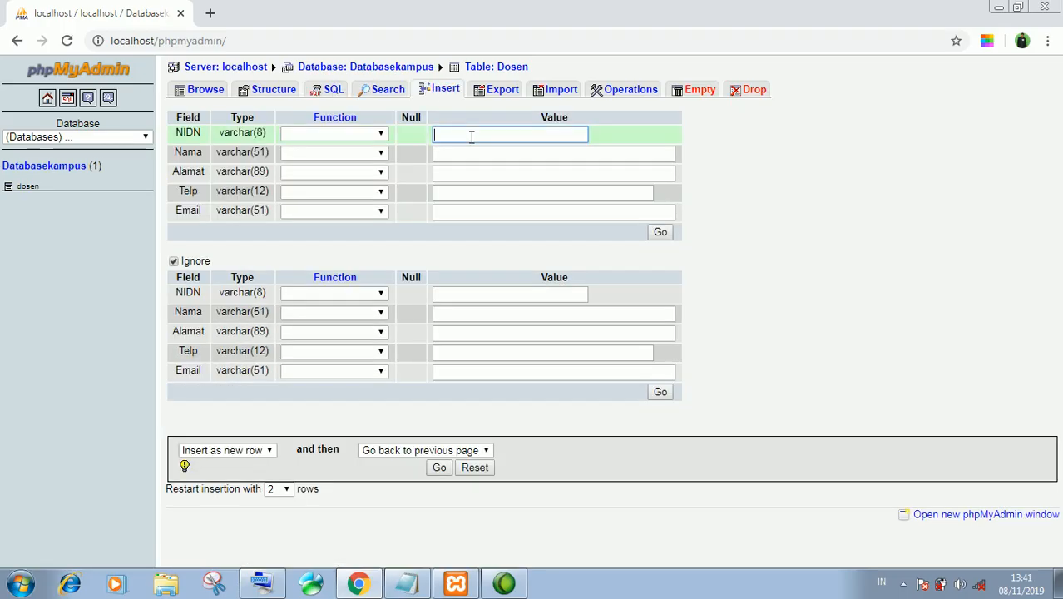
{"action": "type", "text": "12121121"}
{"action": "left_click", "coordinate": [470, 148]}
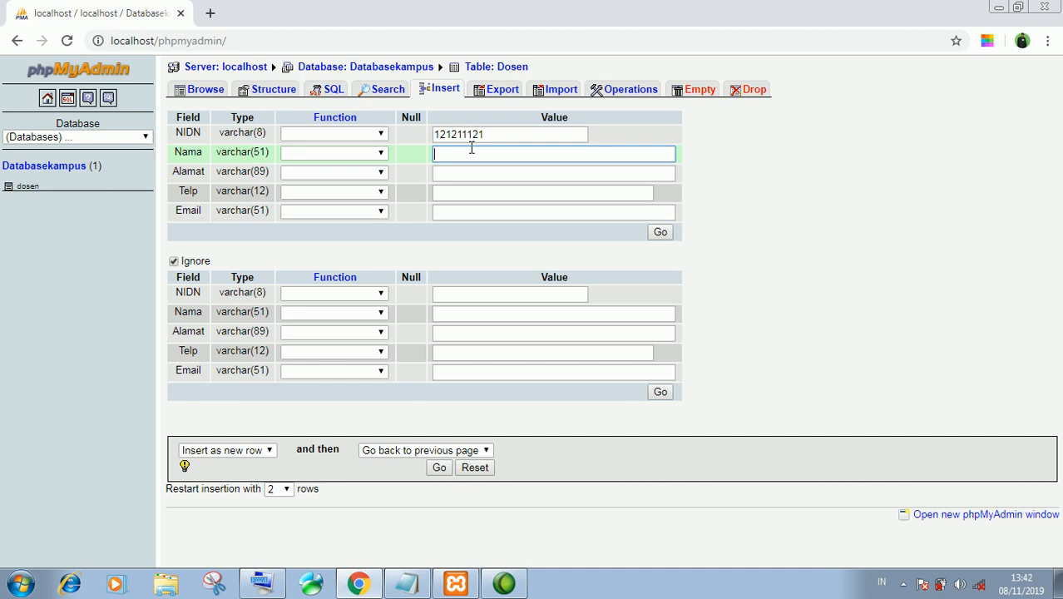
{"action": "left_click", "coordinate": [470, 173]}
{"action": "type", "text": "Medan"}
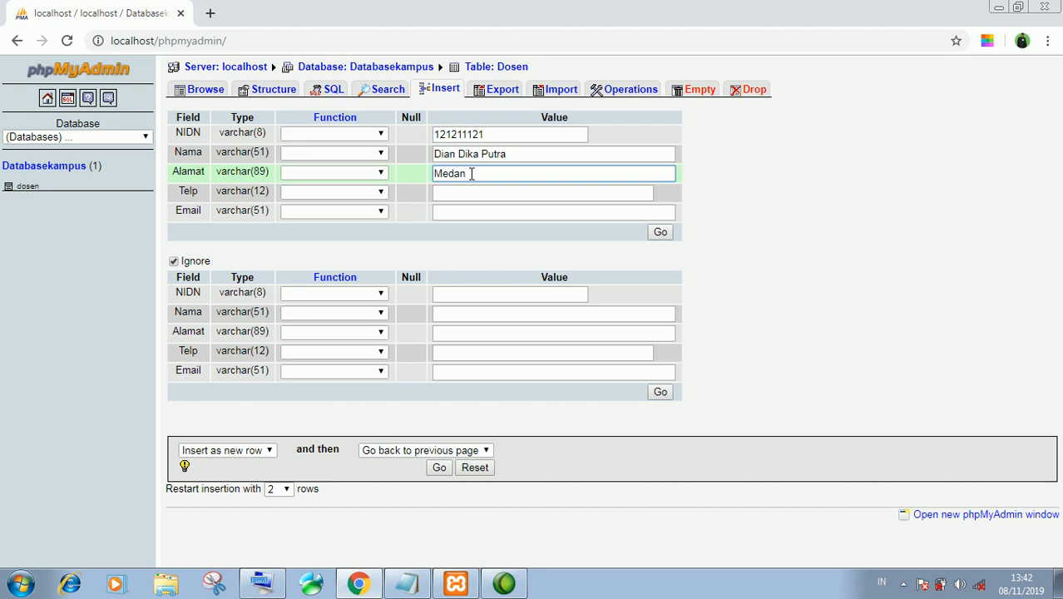
Fill in the lecturer's phone number and e-mail, then insert the record
{"action": "left_click", "coordinate": [464, 193]}
{"action": "type", "text": "12121212"}
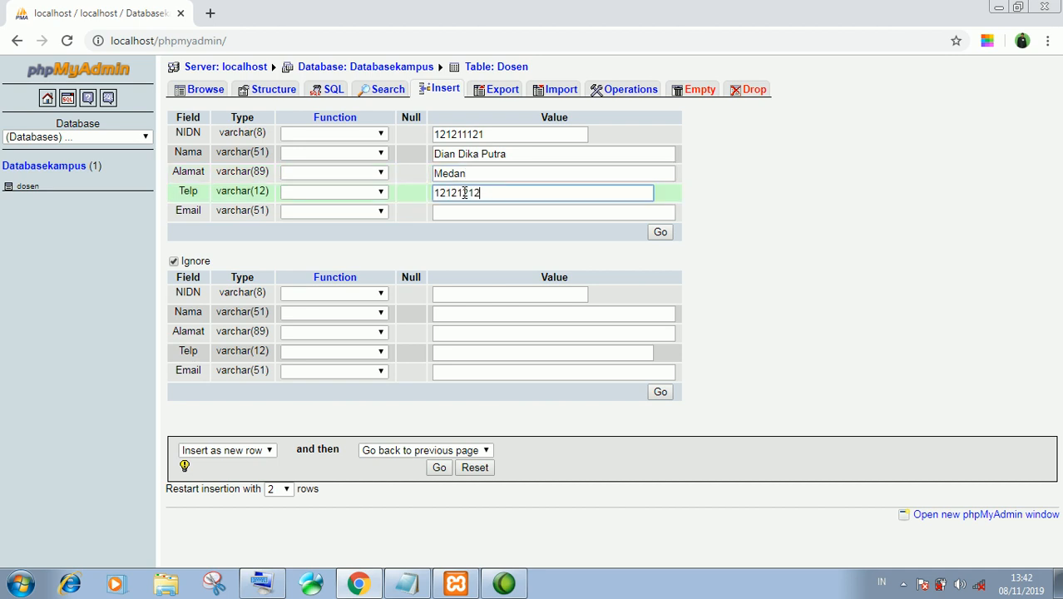
{"action": "left_click", "coordinate": [461, 212]}
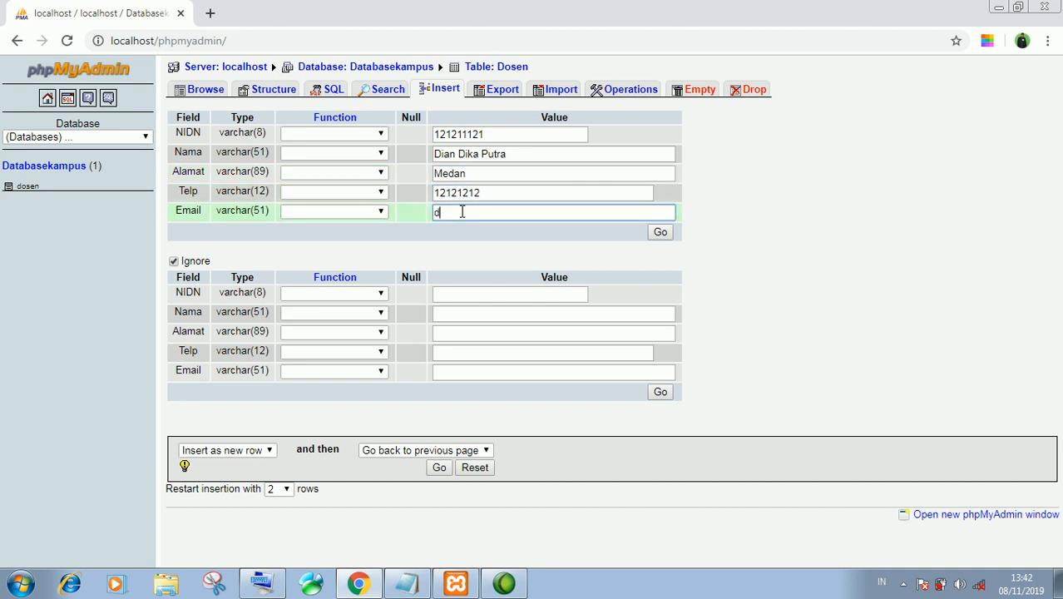
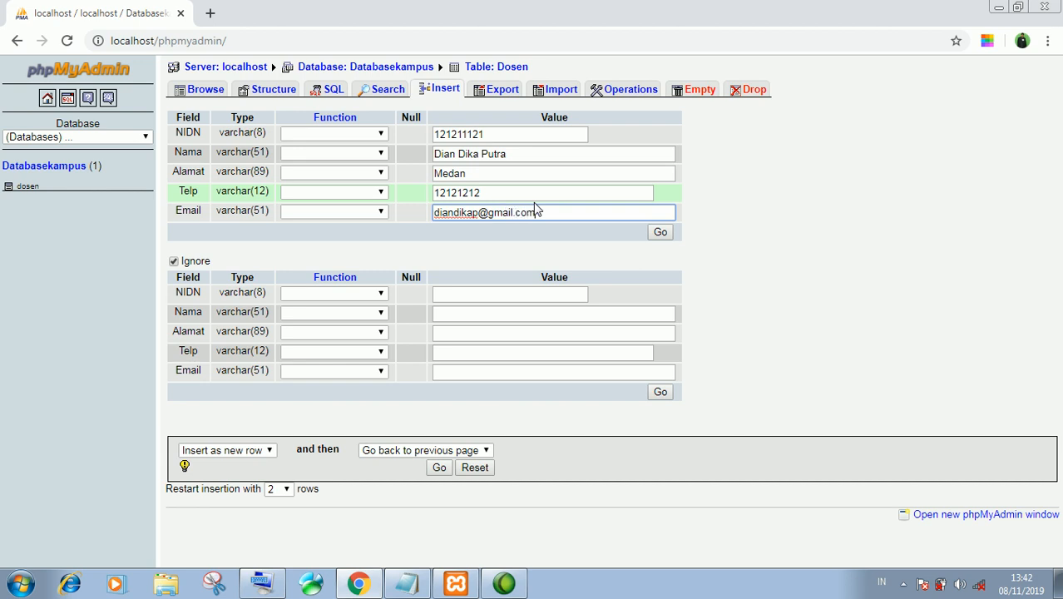
{"action": "left_click", "coordinate": [660, 233]}
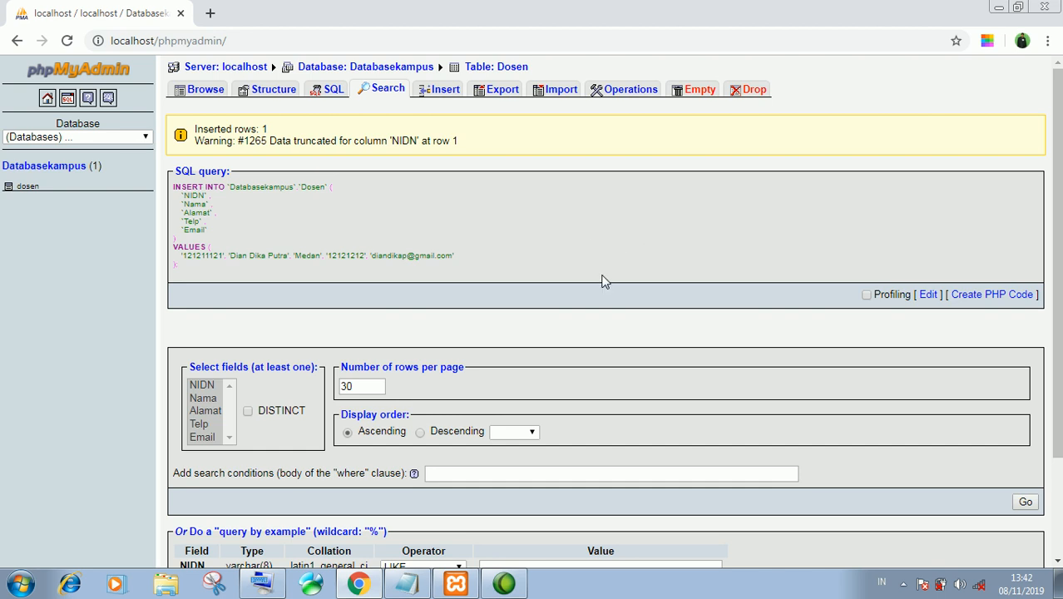
Run the empty search to list the Dosen table's single row
{"action": "left_click", "coordinate": [1025, 504]}
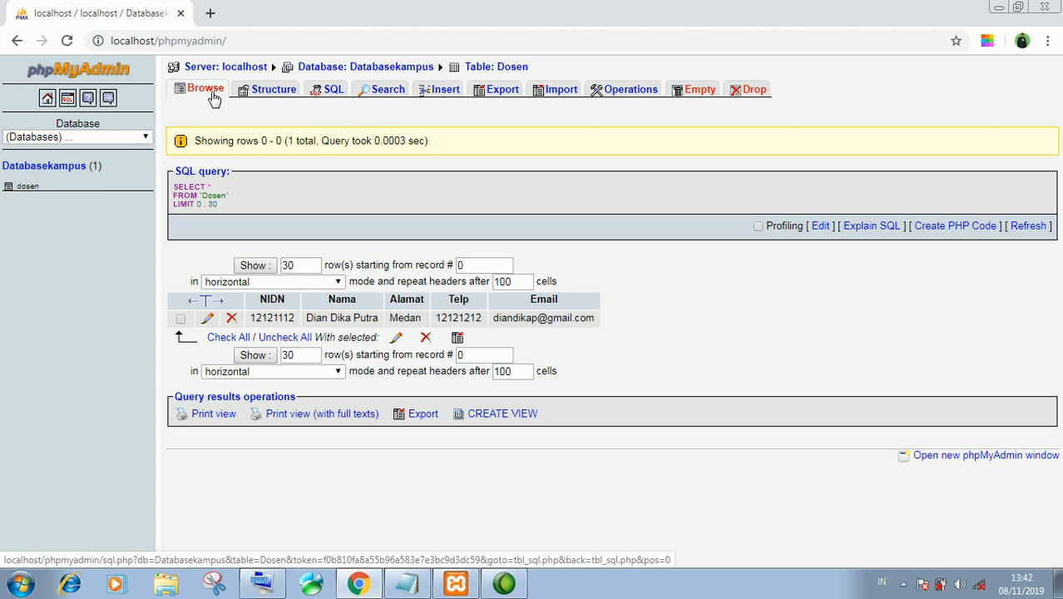
On a new Insert form, enter the second lecturer's NIDN, correcting a mistyped one, and their name
{"action": "left_click", "coordinate": [453, 91]}
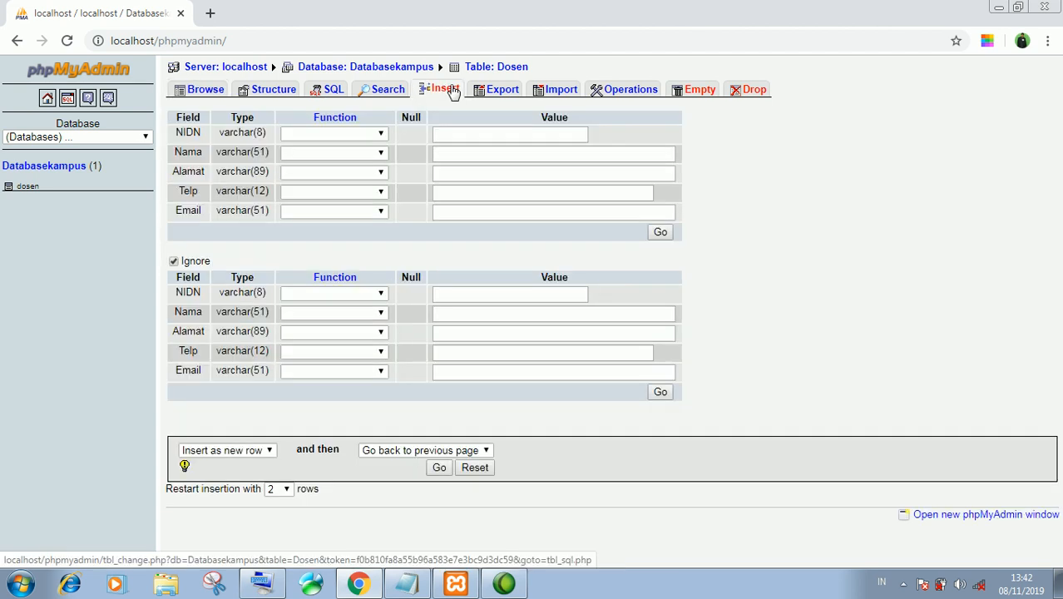
{"action": "left_click", "coordinate": [465, 135]}
{"action": "type", "text": "1612"}
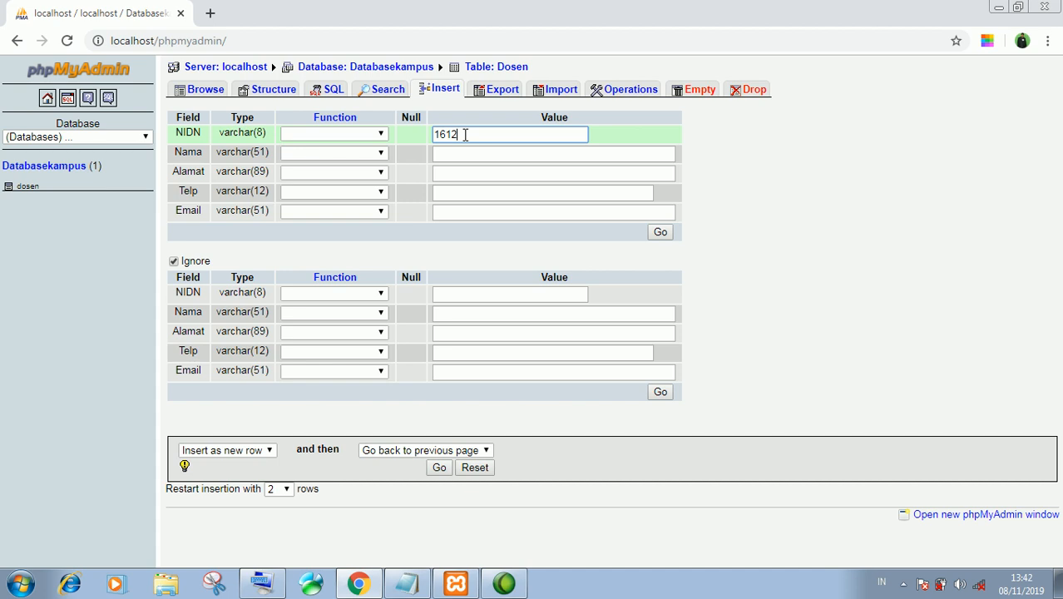
{"action": "type", "text": "11122112112121212"}
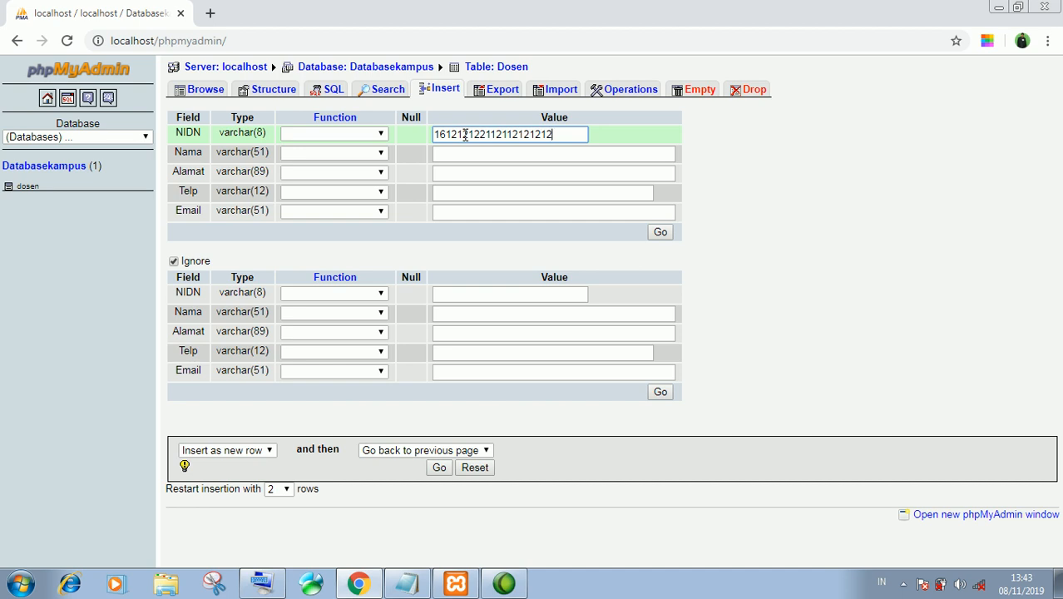
{"action": "type", "text": "112"}
{"action": "key", "text": "BackSpace"}
{"action": "key", "text": "BackSpace"}
{"action": "key", "text": "BackSpace"}
{"action": "key", "text": "BackSpace"}
{"action": "key", "text": "BackSpace"}
{"action": "key", "text": "BackSpace"}
{"action": "key", "text": "BackSpace"}
{"action": "key", "text": "BackSpace"}
{"action": "key", "text": "BackSpace"}
{"action": "key", "text": "BackSpace"}
{"action": "key", "text": "BackSpace"}
{"action": "key", "text": "BackSpace"}
{"action": "key", "text": "BackSpace"}
{"action": "key", "text": "BackSpace"}
{"action": "key", "text": "BackSpace"}
{"action": "key", "text": "BackSpace"}
{"action": "key", "text": "BackSpace"}
{"action": "key", "text": "BackSpace"}
{"action": "key", "text": "BackSpace"}
{"action": "key", "text": "BackSpace"}
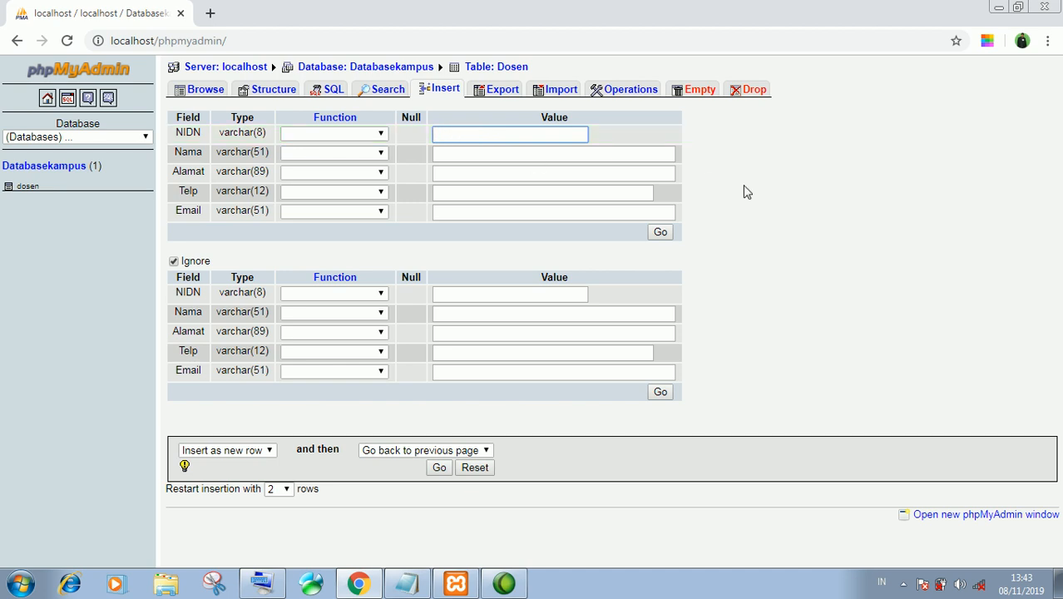
{"action": "type", "text": "129281919"}
{"action": "left_click", "coordinate": [466, 152]}
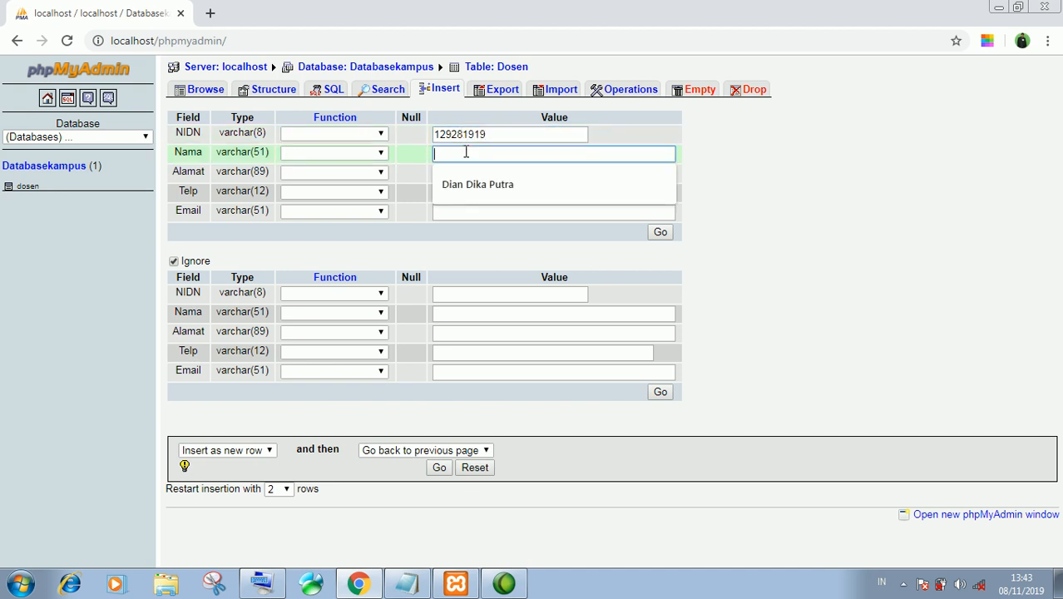
{"action": "type", "text": "Andreina"}
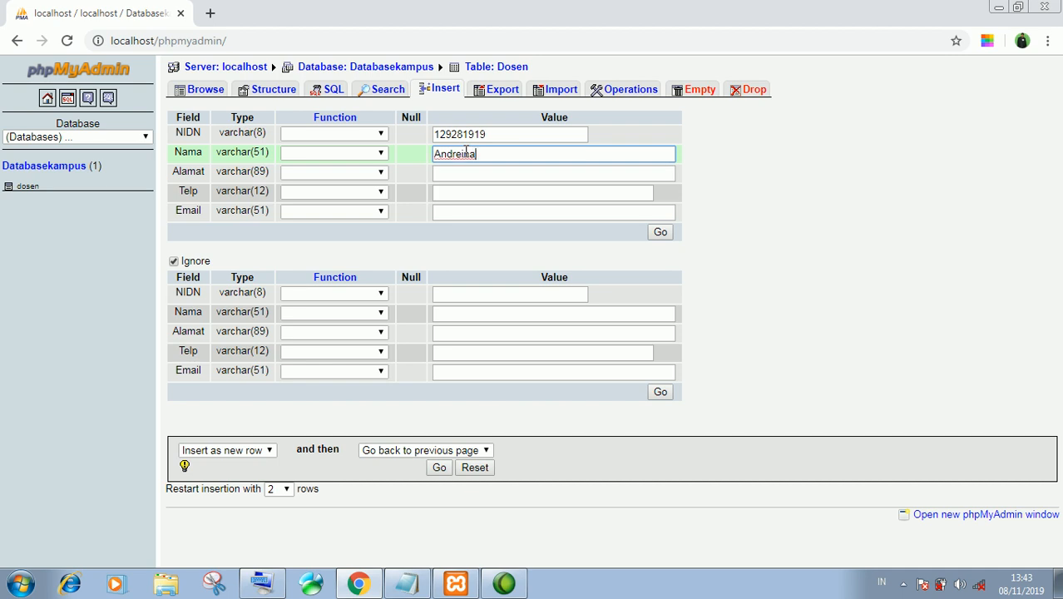
Set Alamat to Medan, fill in the phone number and e-mail, and insert the row
{"action": "left_click", "coordinate": [475, 173]}
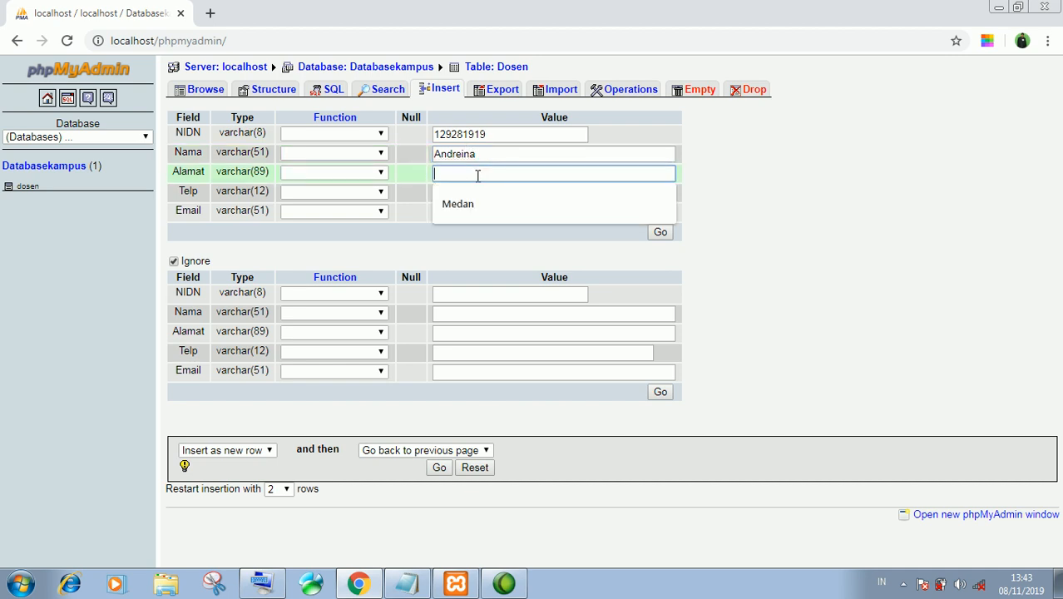
{"action": "type", "text": "Medan"}
{"action": "left_click", "coordinate": [482, 191]}
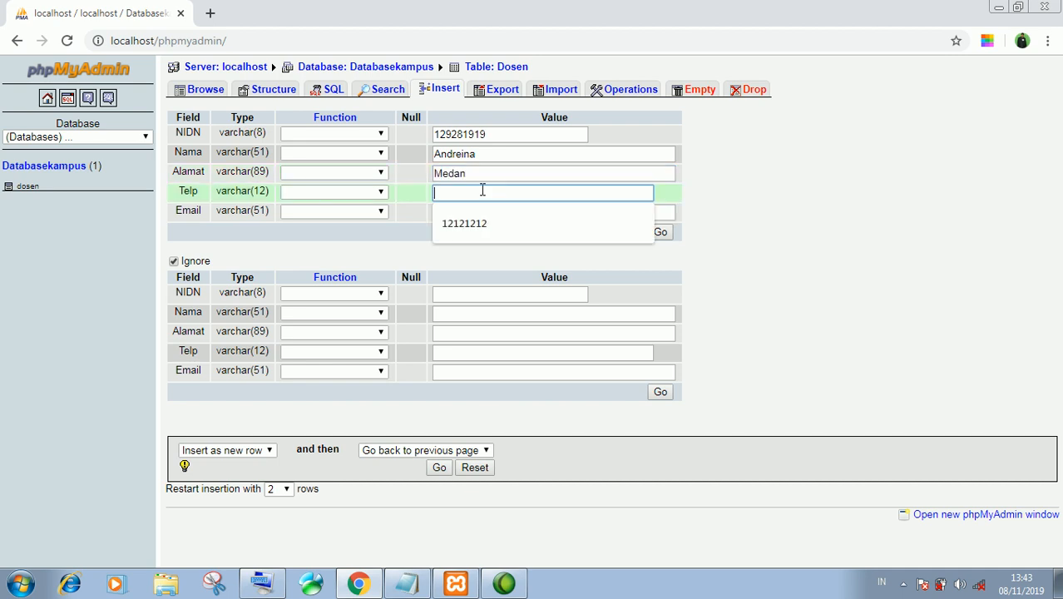
{"action": "type", "text": "1212121222"}
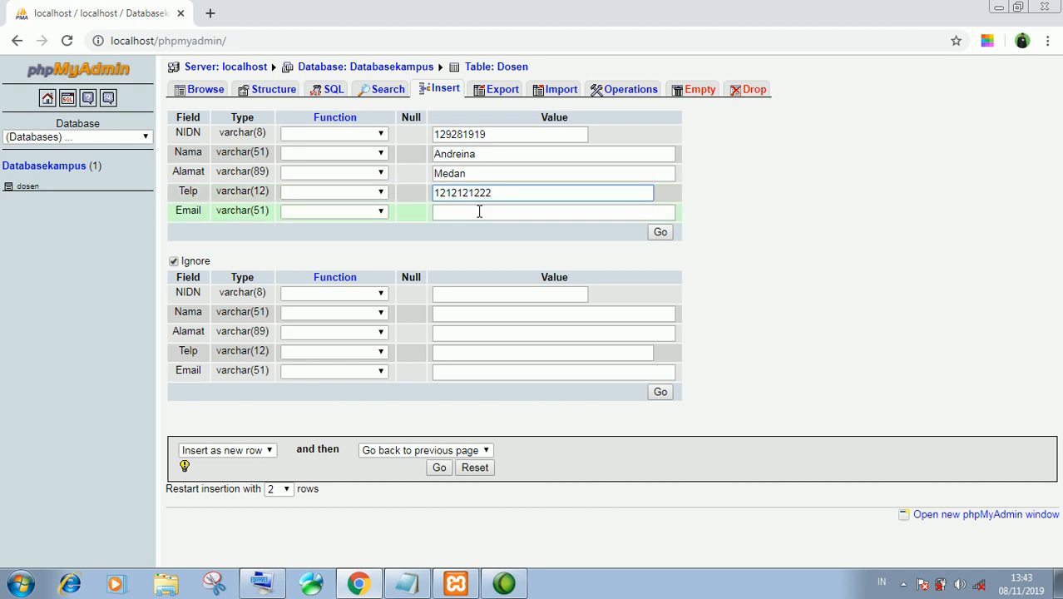
{"action": "left_click", "coordinate": [479, 211]}
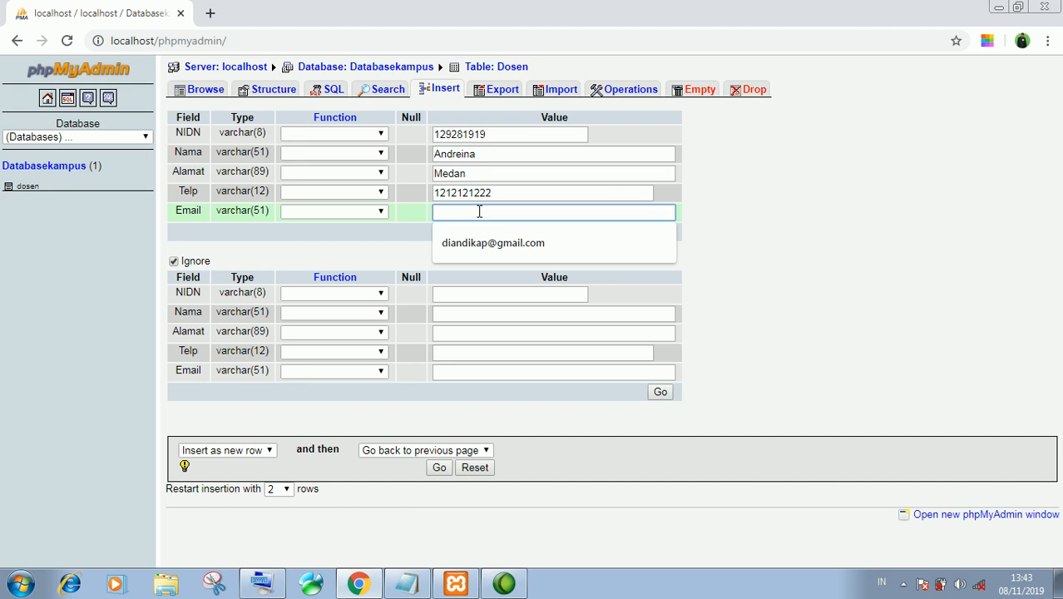
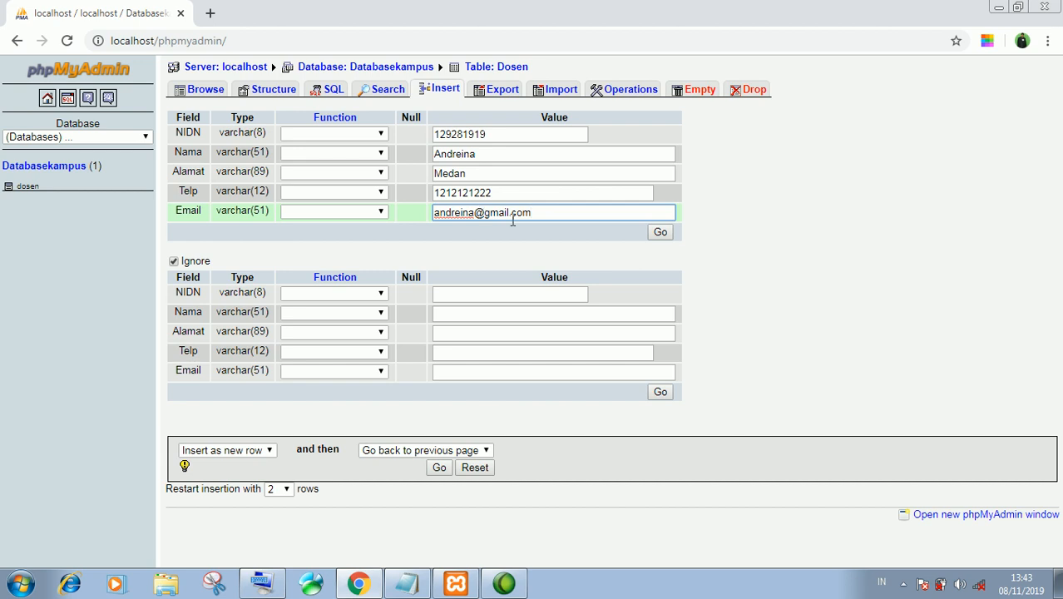
{"action": "left_click", "coordinate": [660, 233]}
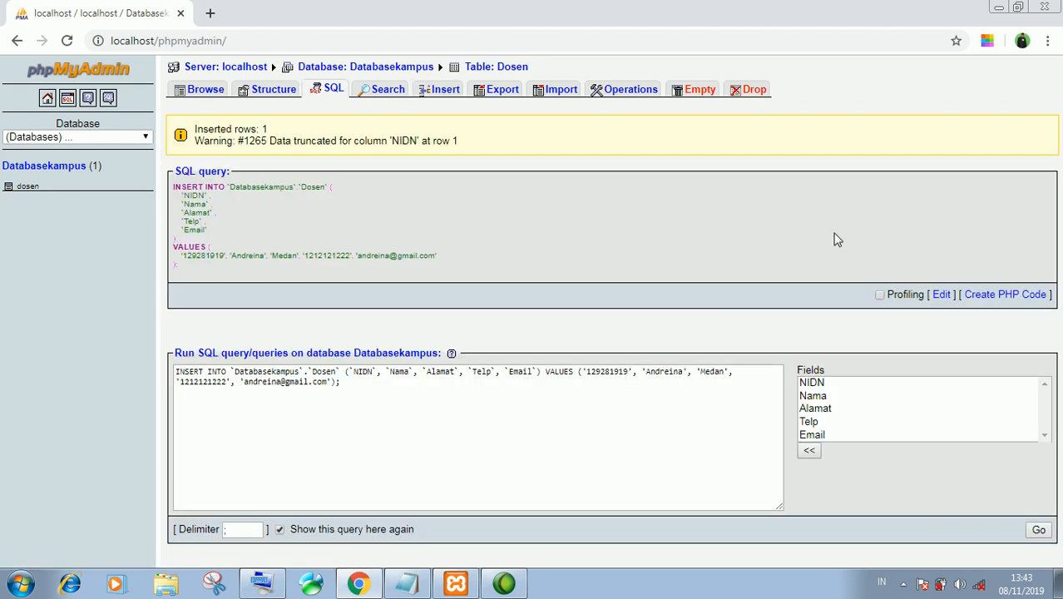
Execute the INSERT statement again, duplicating the second lecturer's row in dosen
{"action": "left_click", "coordinate": [1038, 531]}
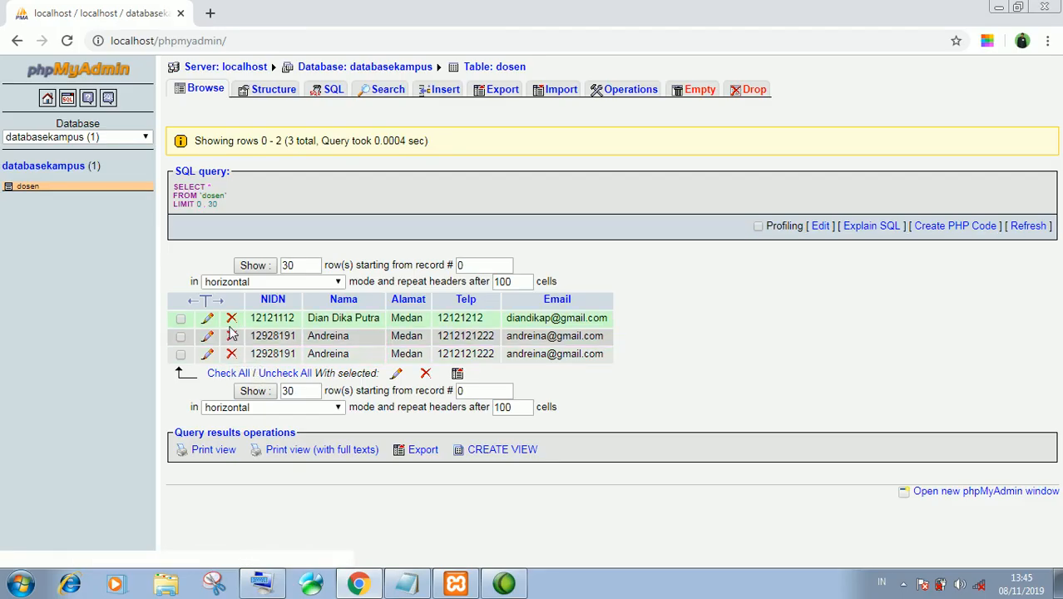
Delete and confirm removal of the duplicate row, then open the remaining second record for editing
{"action": "left_click", "coordinate": [231, 336]}
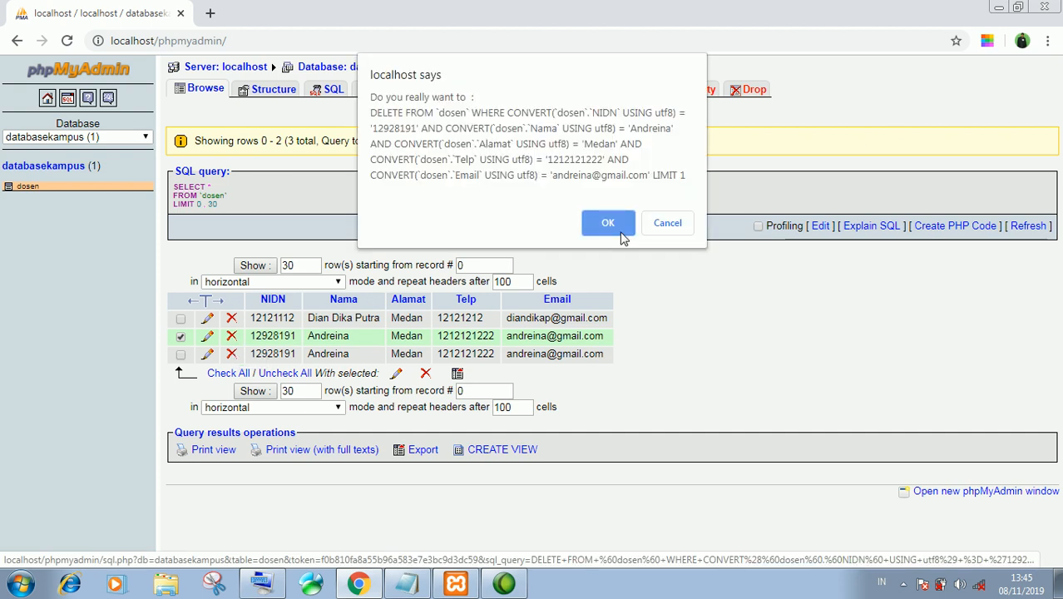
{"action": "left_click", "coordinate": [607, 223]}
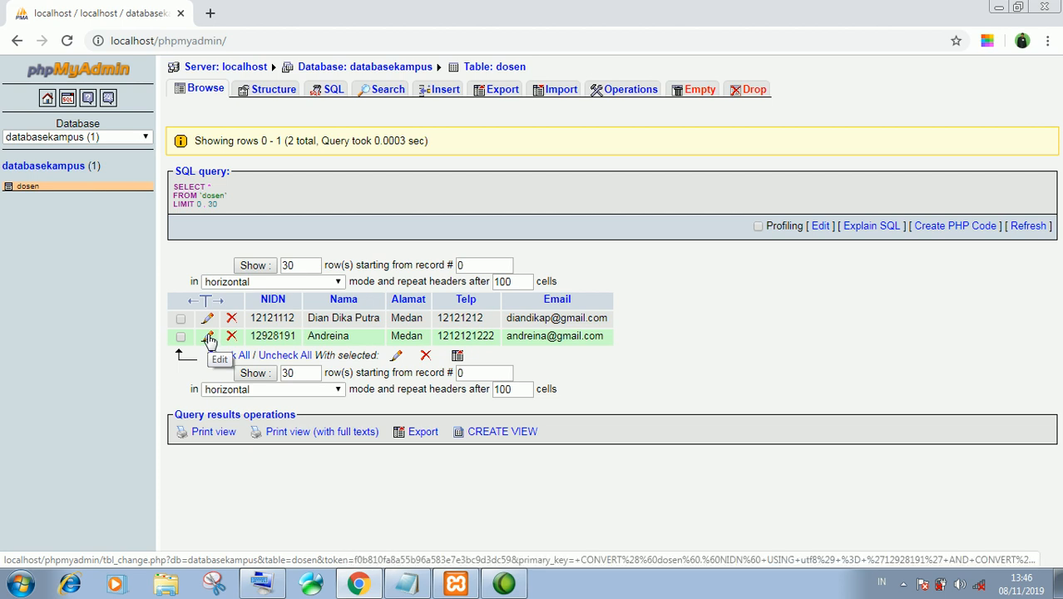
{"action": "left_click", "coordinate": [209, 341]}
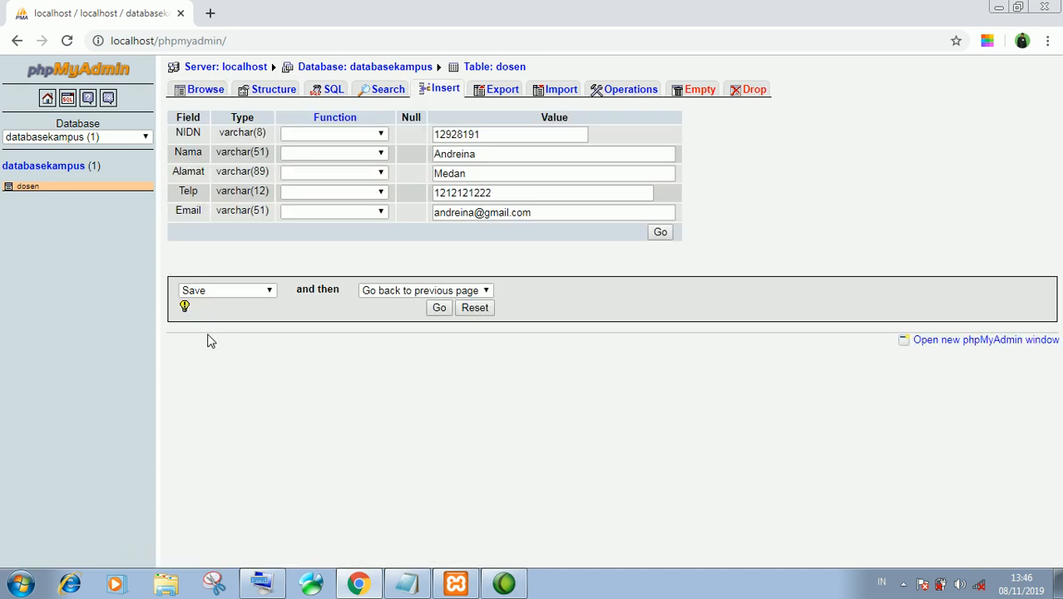
Replace the second record's Nama value with another lecturer's name and save the row
{"action": "left_click_drag", "start_coordinate": [495, 162], "coordinate": [429, 157]}
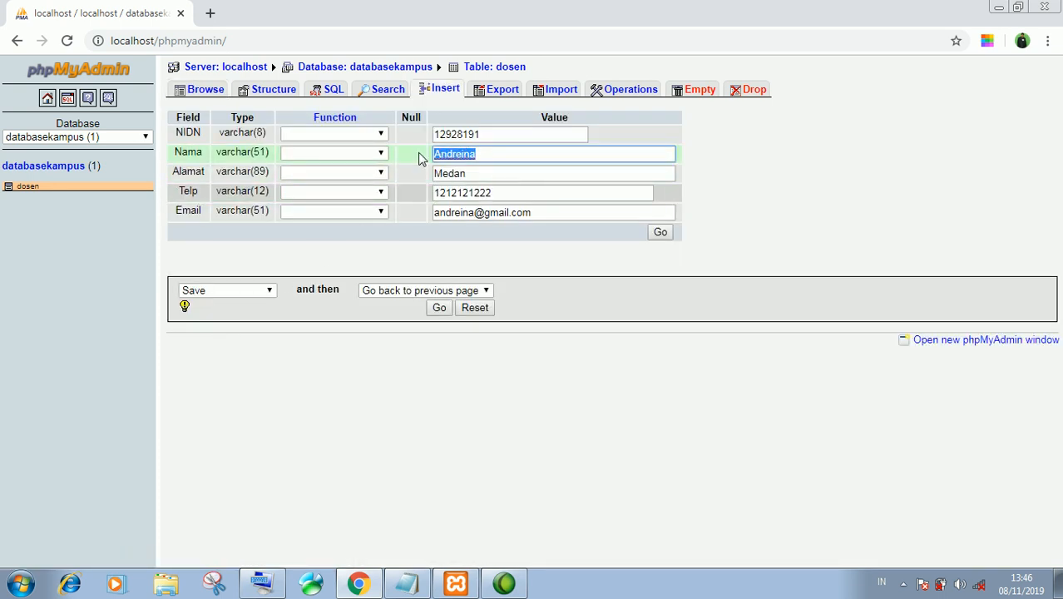
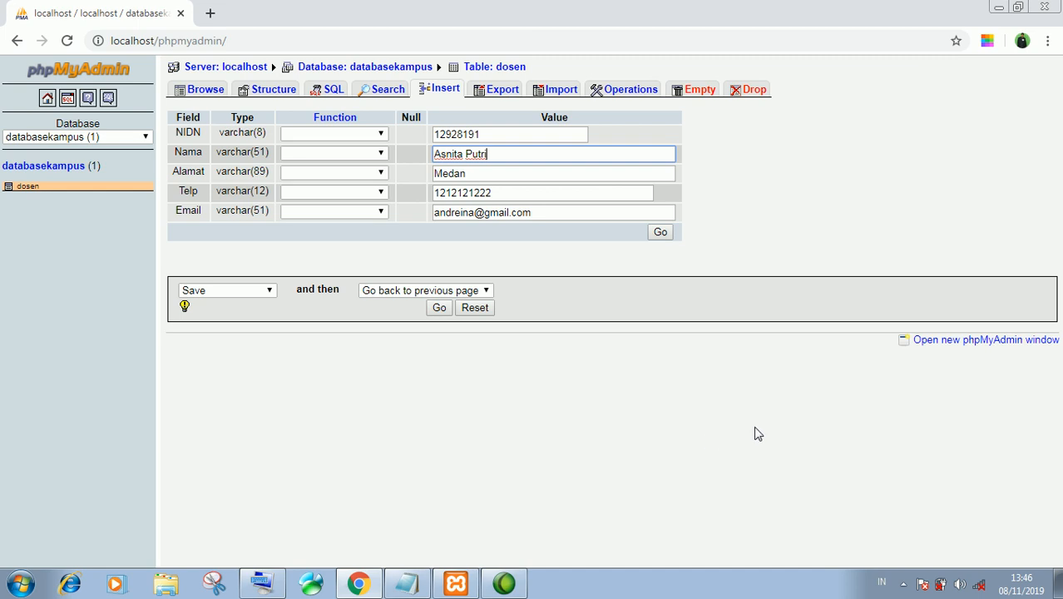
{"action": "left_click", "coordinate": [439, 308]}
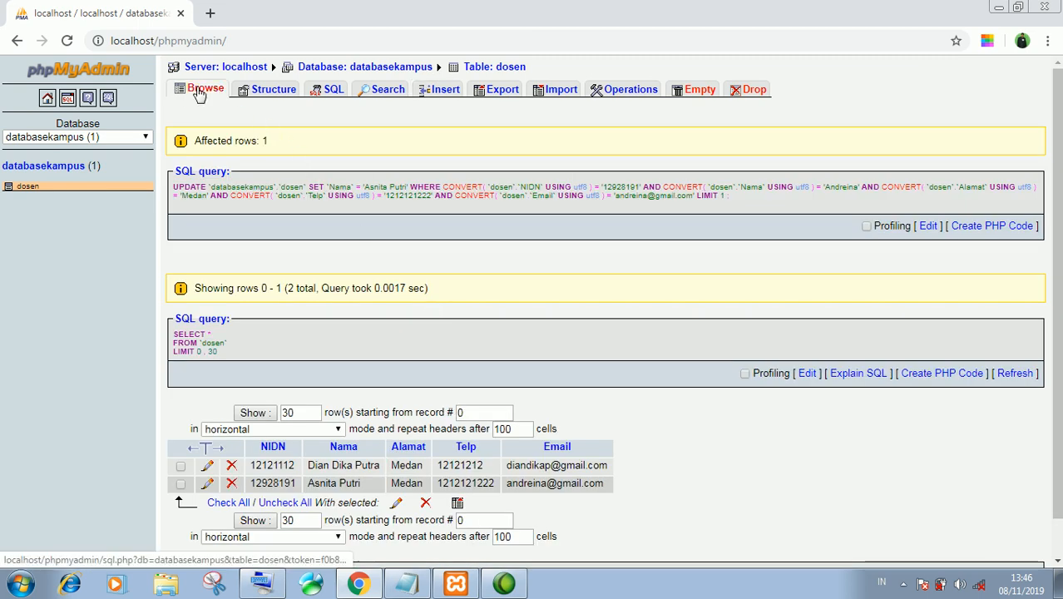
{"action": "left_click_drag", "start_coordinate": [308, 484], "coordinate": [374, 497]}
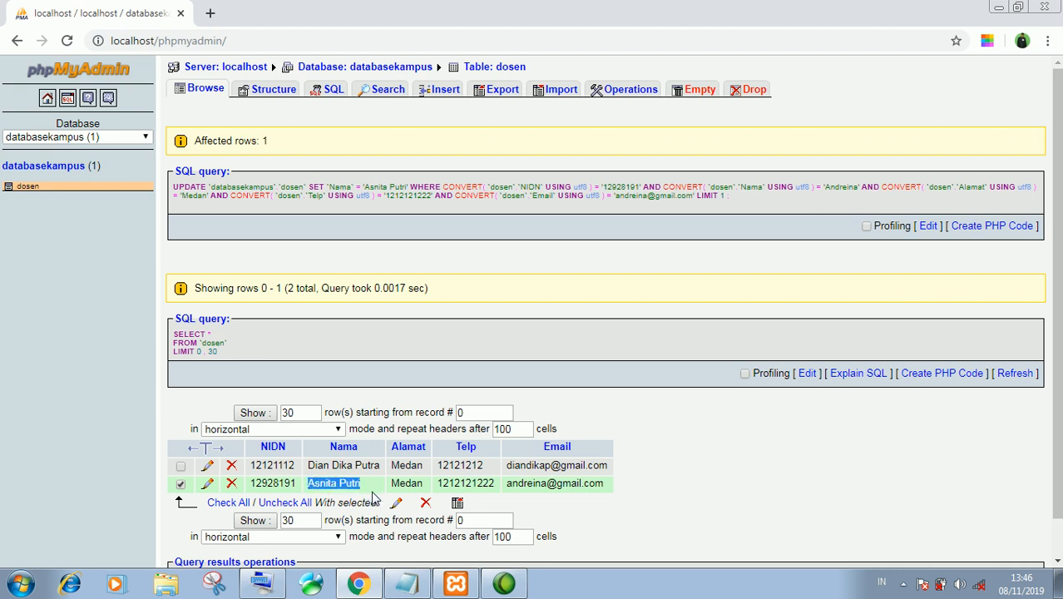
{"action": "left_click", "coordinate": [909, 501]}
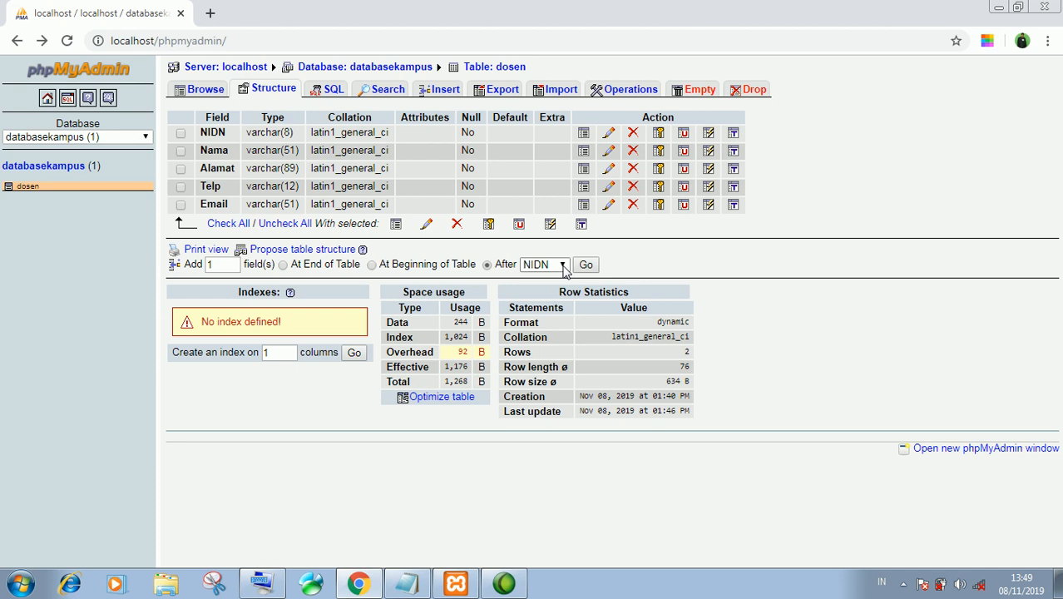
Set the new field to be added after the Nama column
{"action": "left_click", "coordinate": [562, 266]}
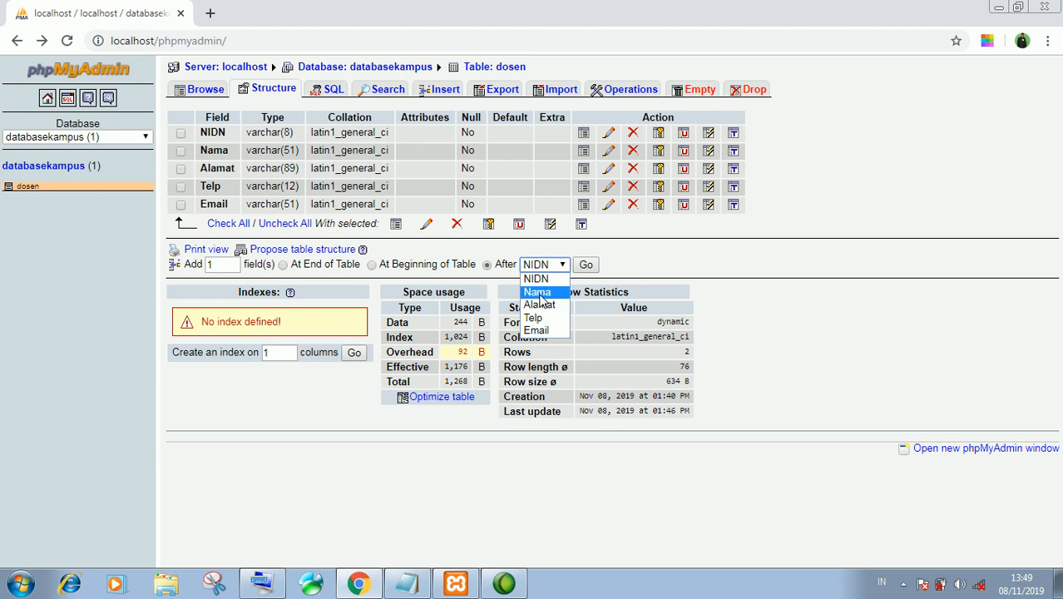
{"action": "left_click", "coordinate": [541, 293]}
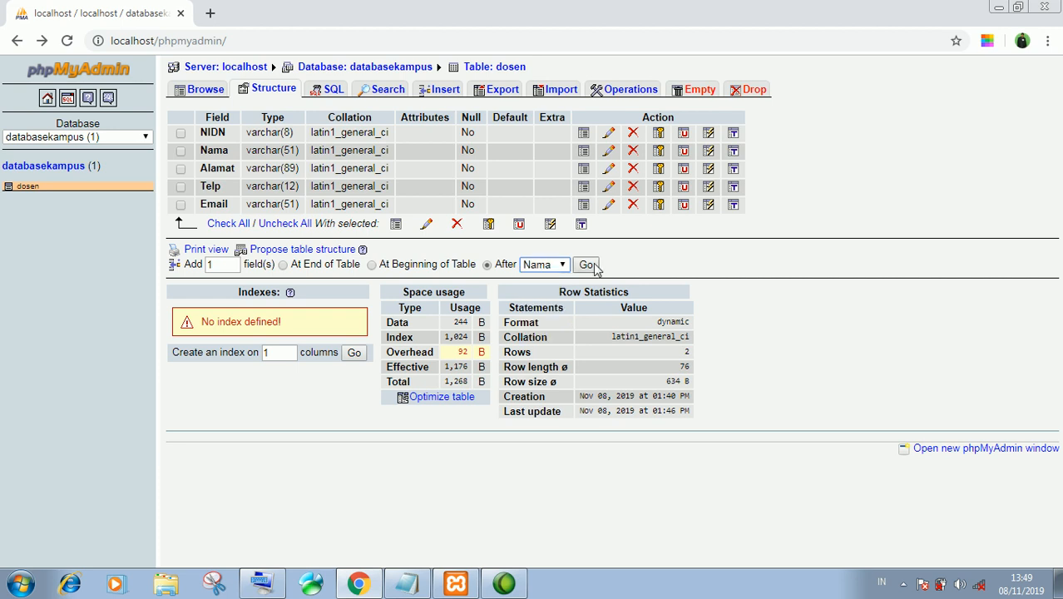
{"action": "left_click", "coordinate": [593, 266]}
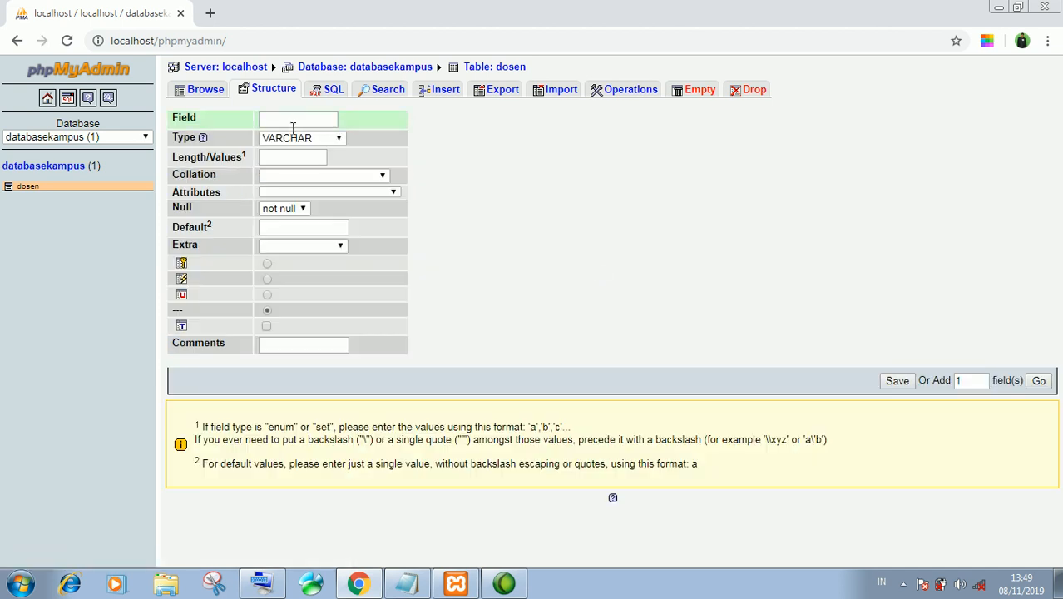
Define the field as Agama, type VARCHAR, length 18, and save it
{"action": "left_click", "coordinate": [288, 118]}
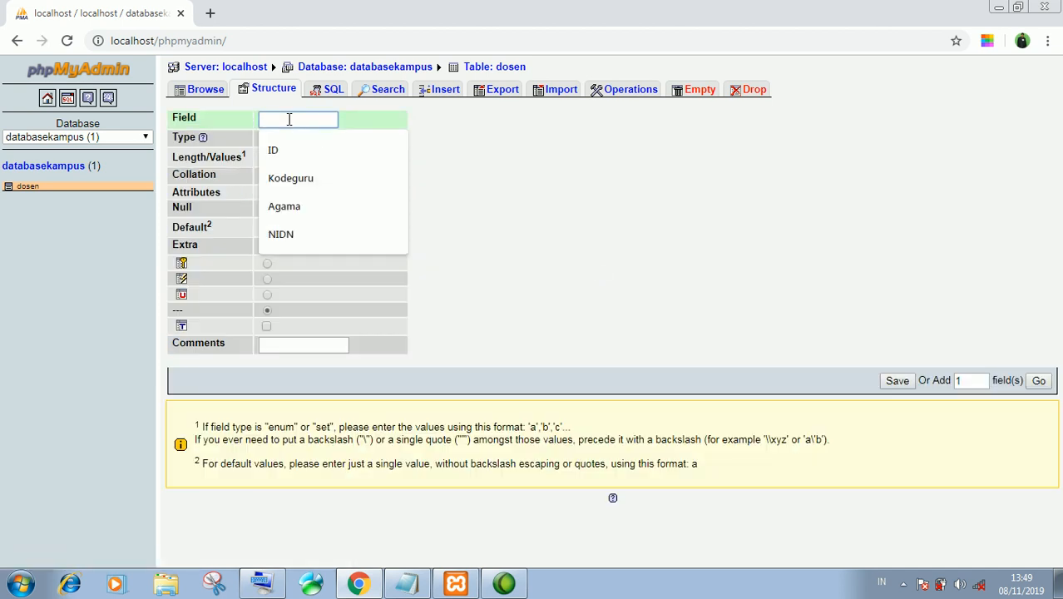
{"action": "type", "text": "Agama"}
{"action": "left_click", "coordinate": [302, 138]}
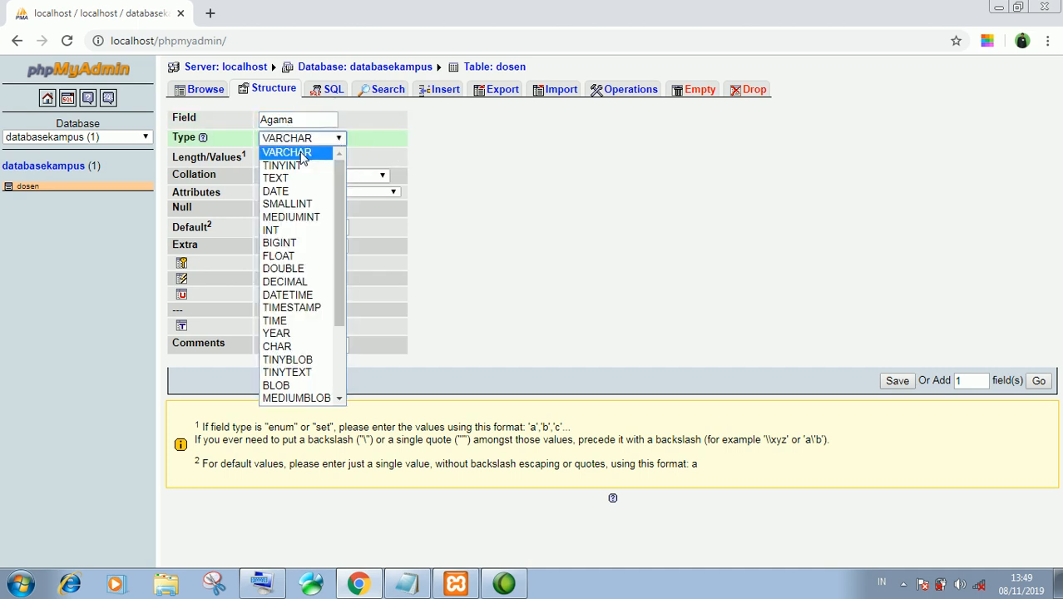
{"action": "left_click", "coordinate": [301, 154]}
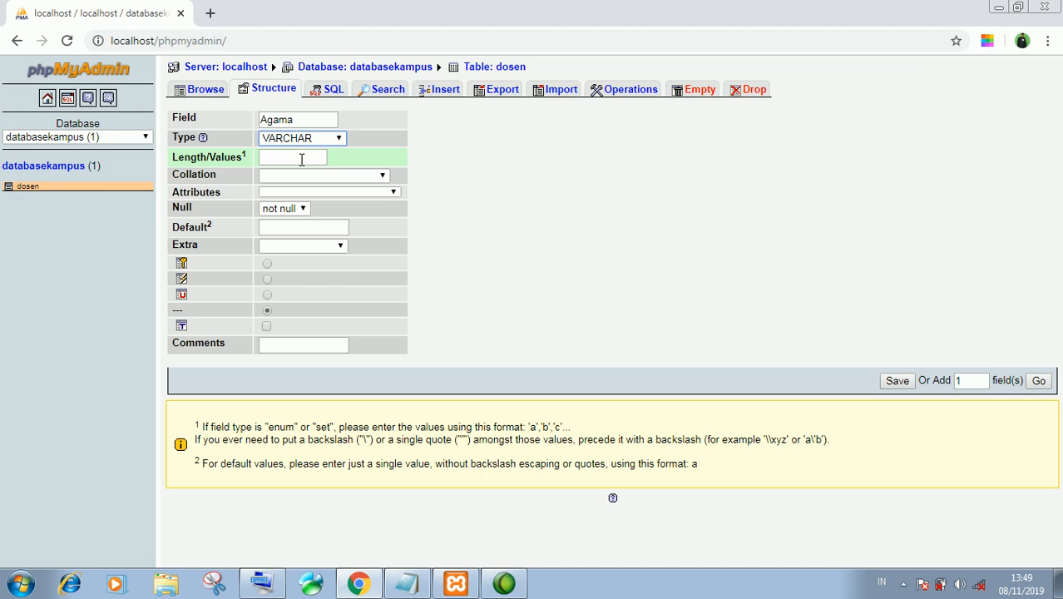
{"action": "left_click", "coordinate": [301, 156]}
{"action": "type", "text": "1"}
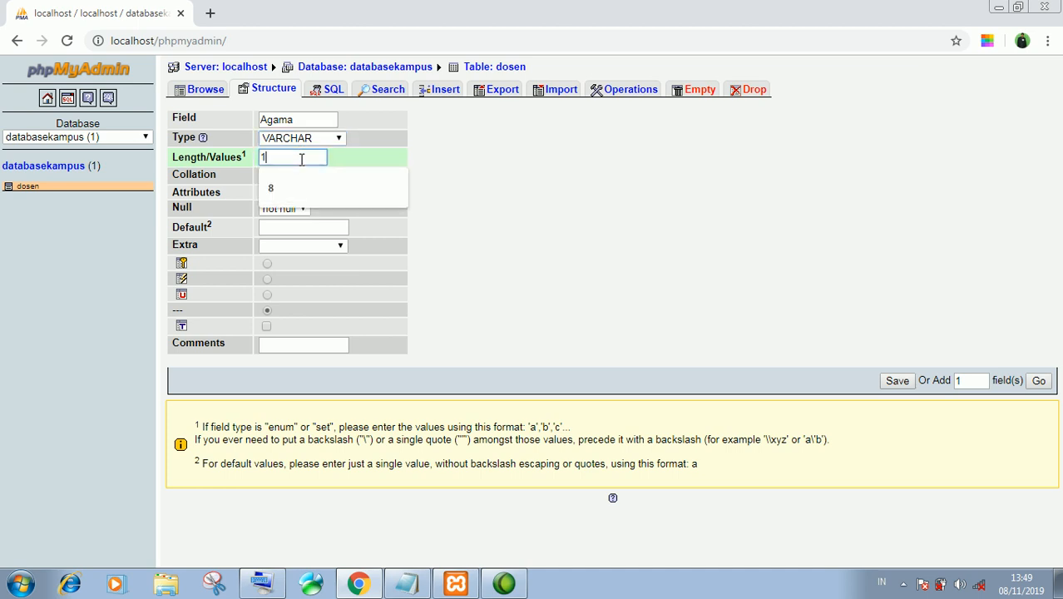
{"action": "type", "text": "8"}
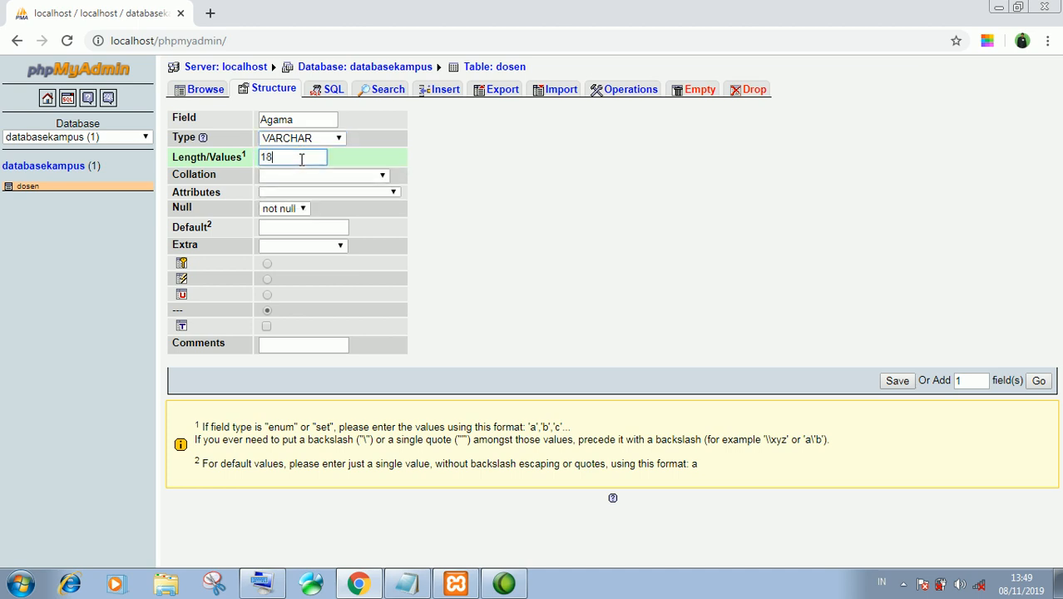
{"action": "left_click", "coordinate": [928, 358]}
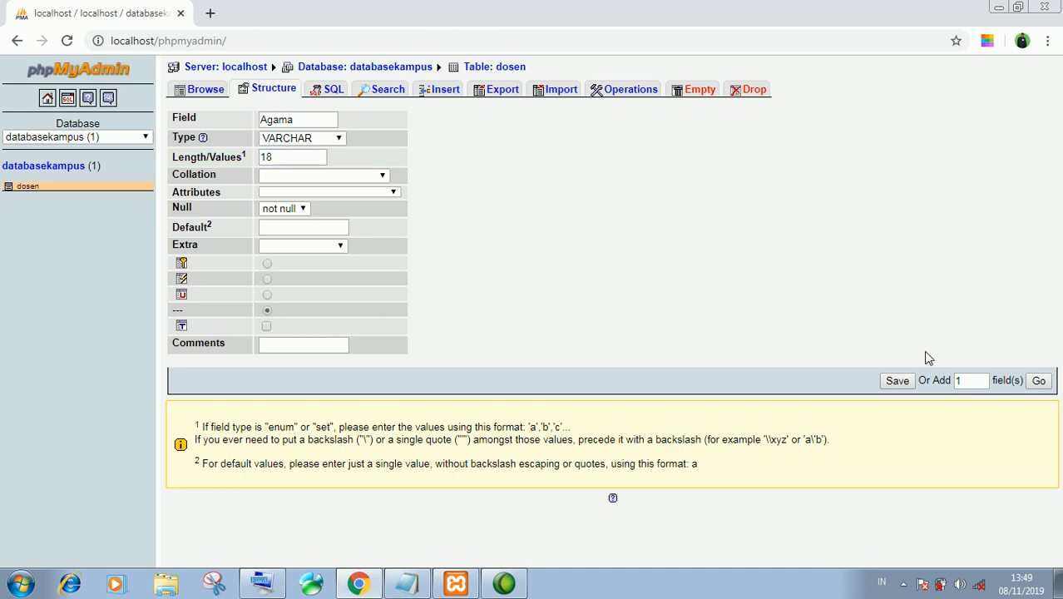
{"action": "left_click", "coordinate": [895, 382]}
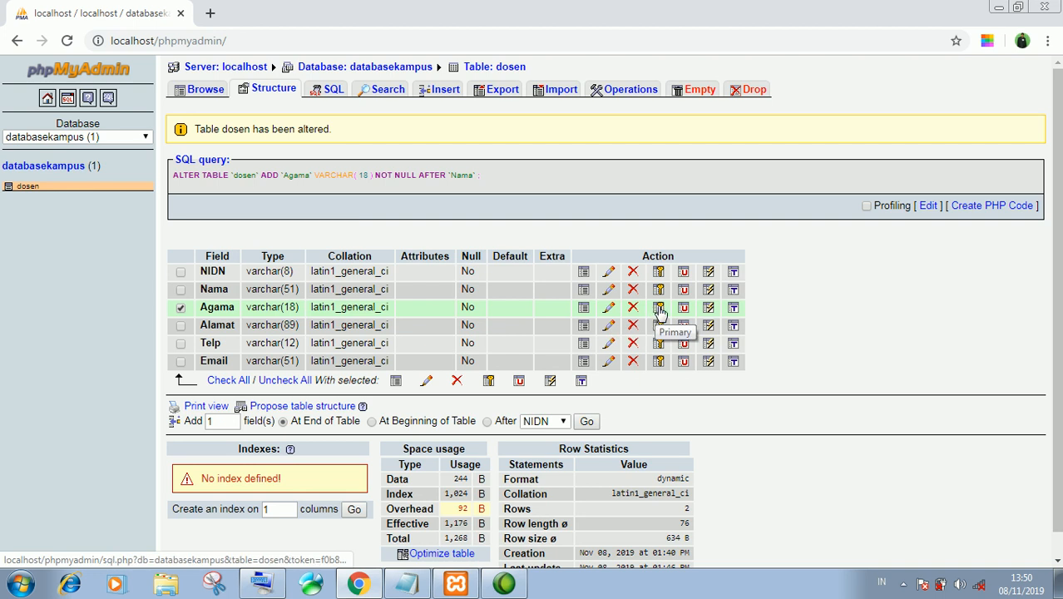
Browse the dosen records and save Islam as the first record's Agama value
{"action": "left_click", "coordinate": [583, 306]}
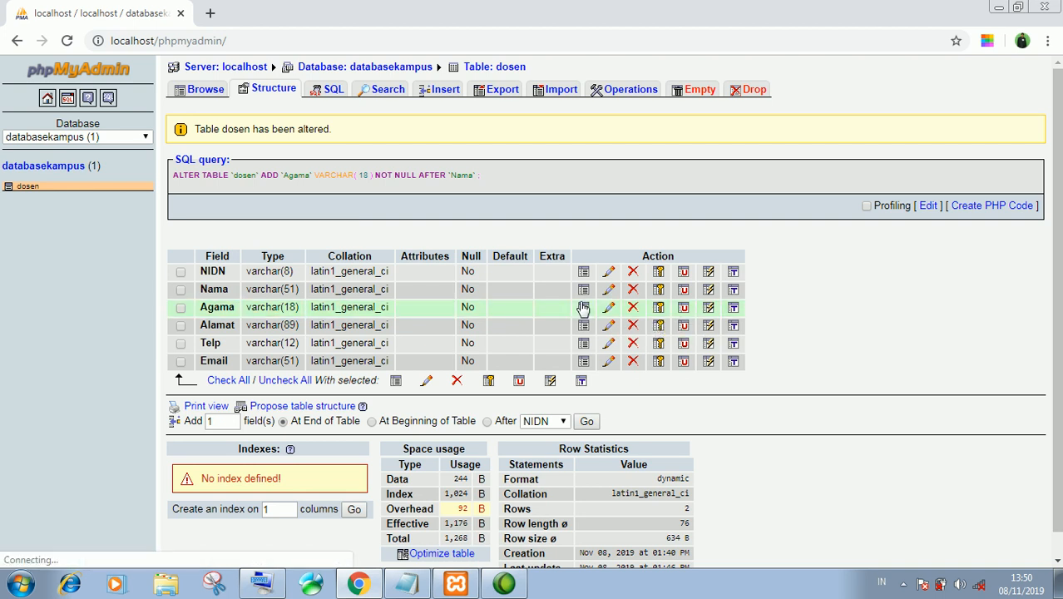
{"action": "left_click", "coordinate": [20, 189]}
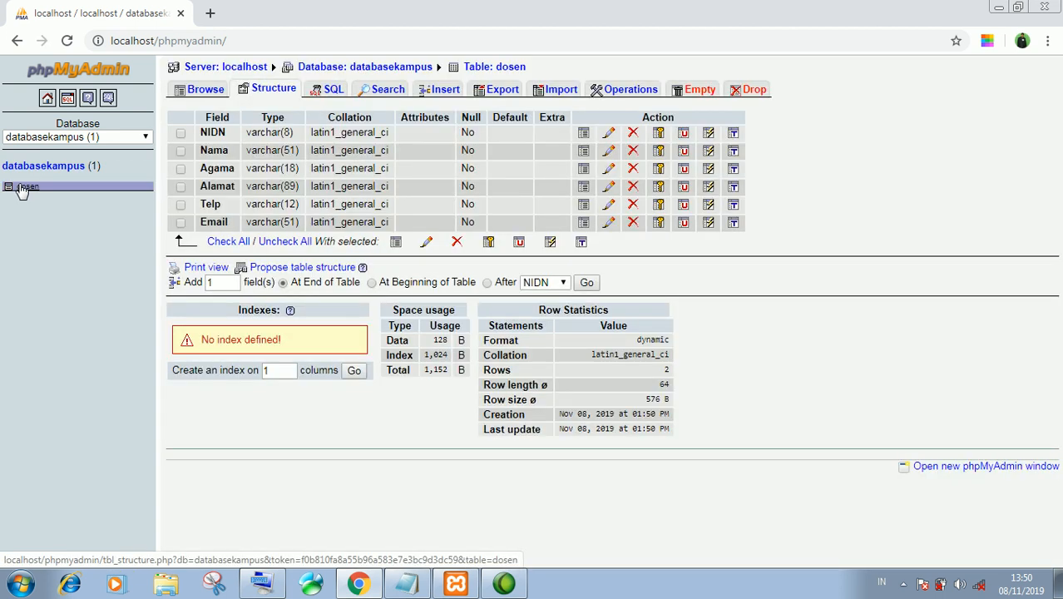
{"action": "left_click", "coordinate": [205, 89]}
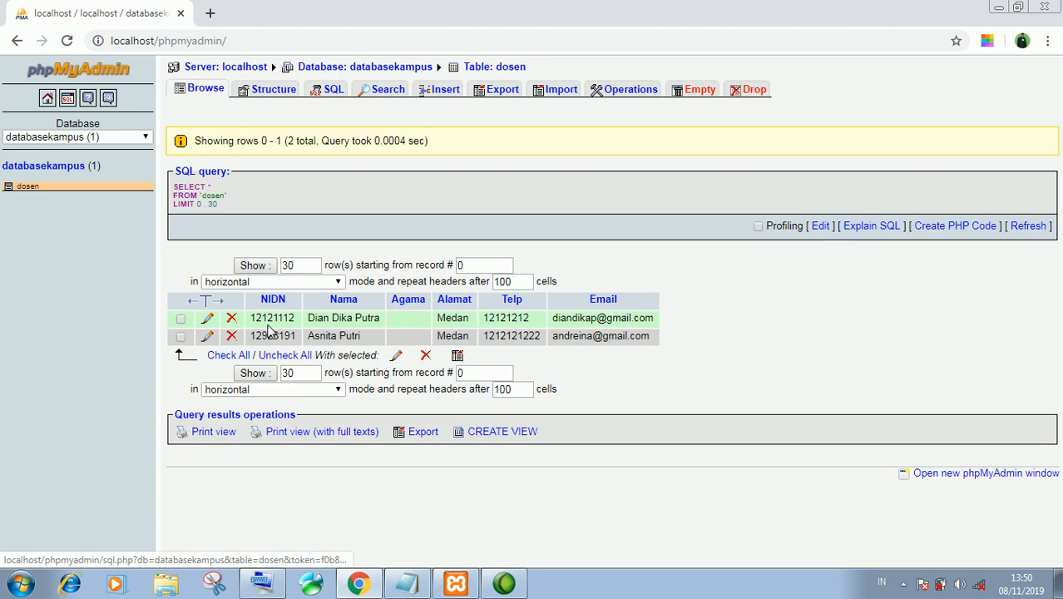
{"action": "left_click", "coordinate": [208, 319]}
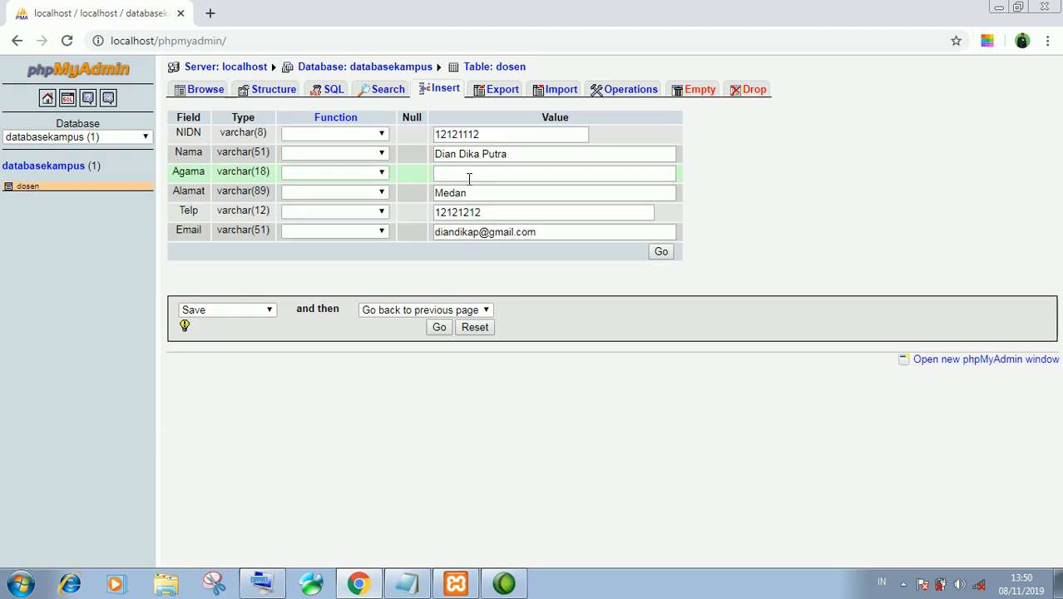
{"action": "left_click", "coordinate": [469, 178]}
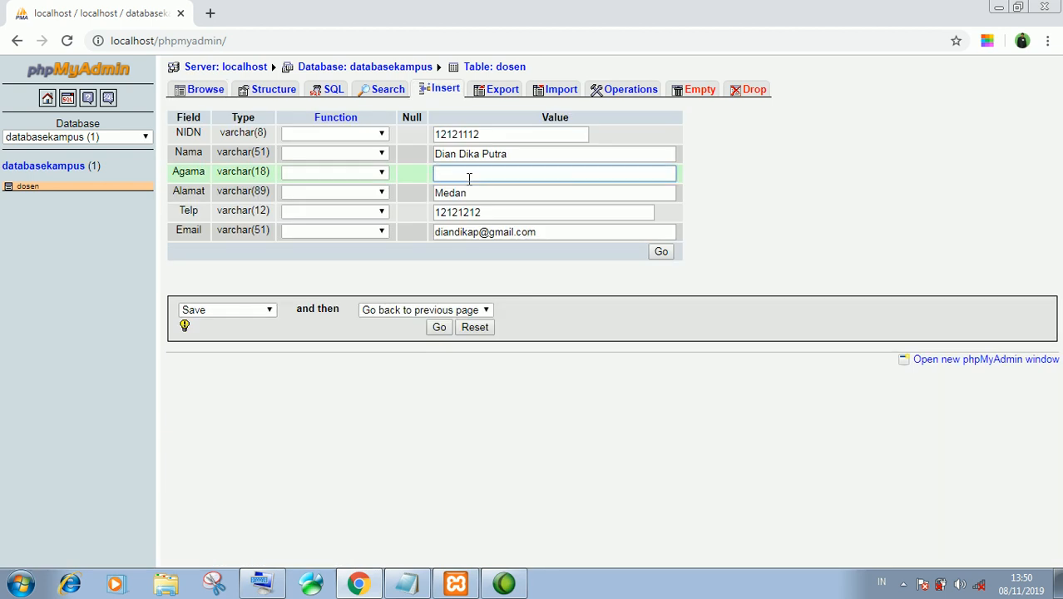
{"action": "type", "text": "Islam"}
{"action": "left_click", "coordinate": [439, 328]}
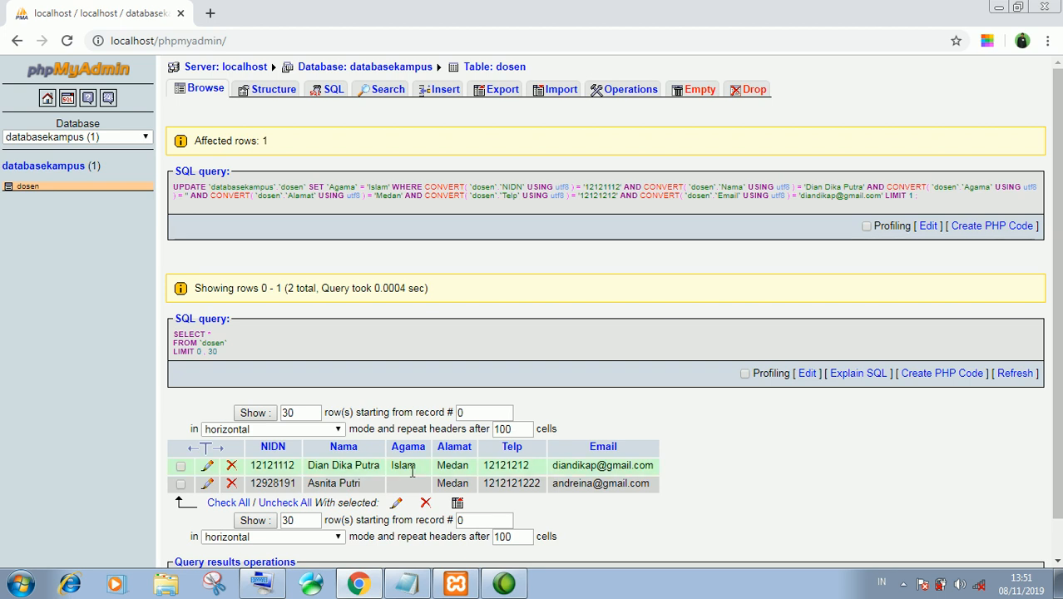
{"action": "left_click", "coordinate": [420, 469]}
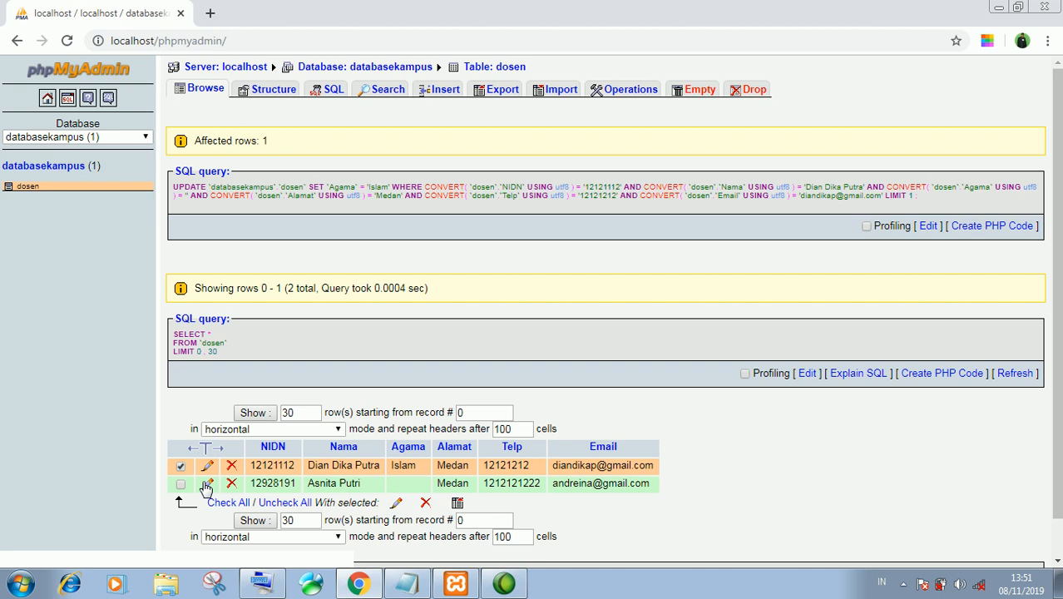
Edit the second record, entering Kristen as its Agama value, and save
{"action": "left_click", "coordinate": [182, 483]}
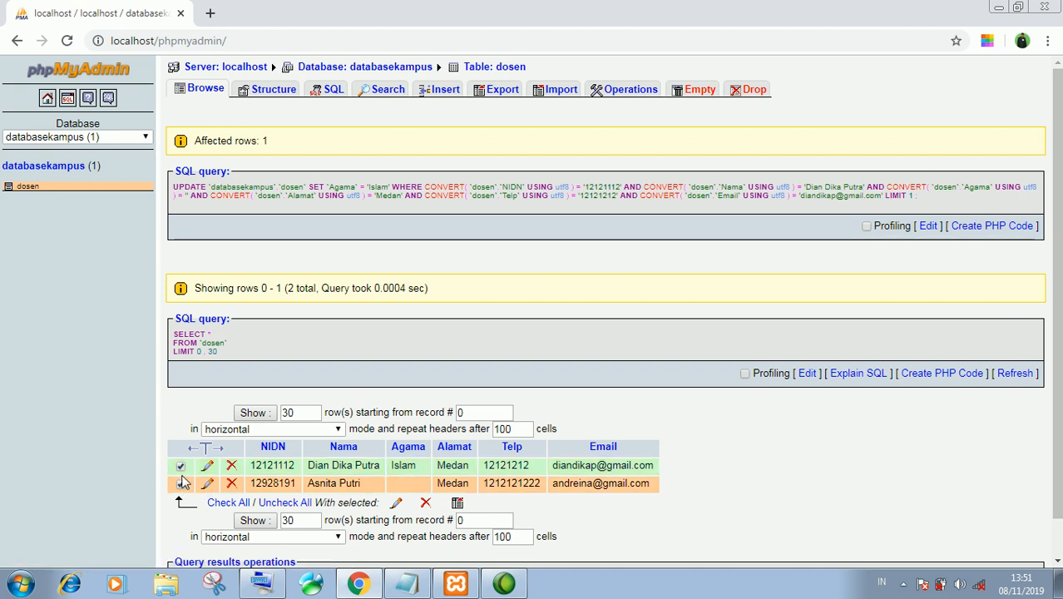
{"action": "left_click", "coordinate": [182, 469]}
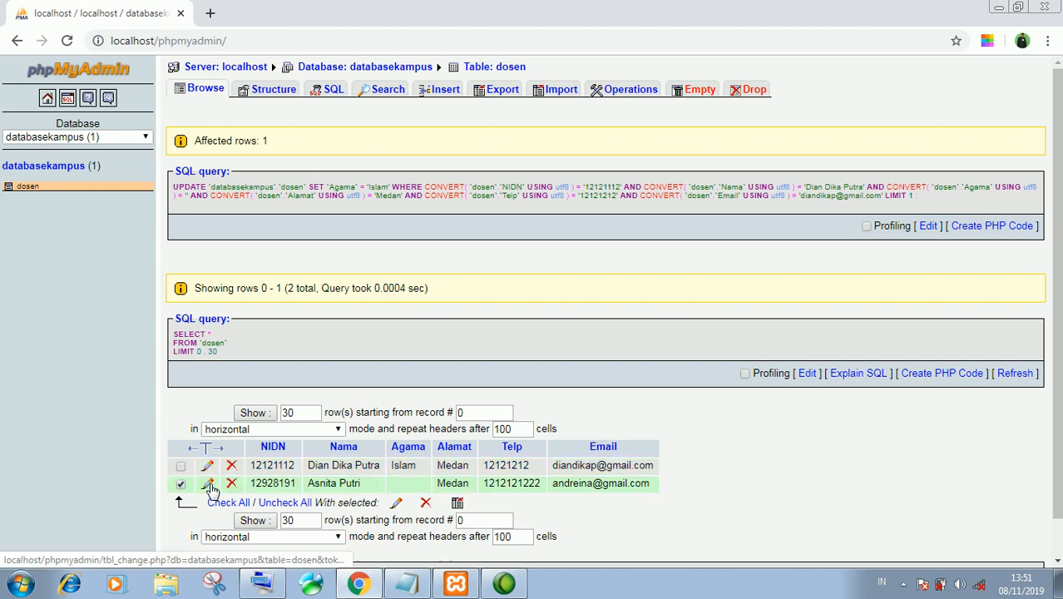
{"action": "left_click", "coordinate": [208, 484]}
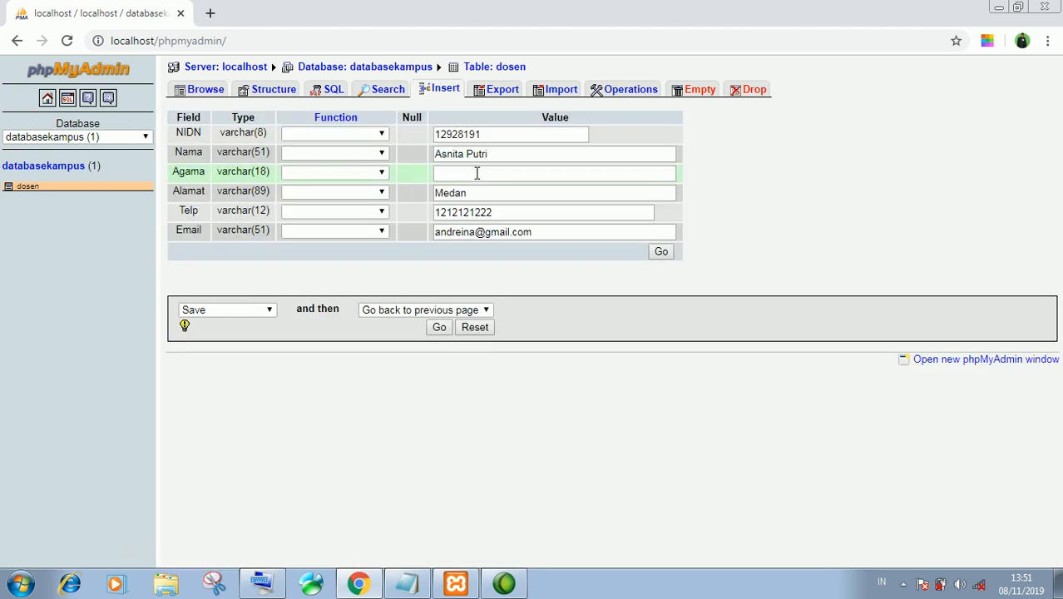
{"action": "left_click", "coordinate": [477, 173]}
{"action": "type", "text": "Kriste"}
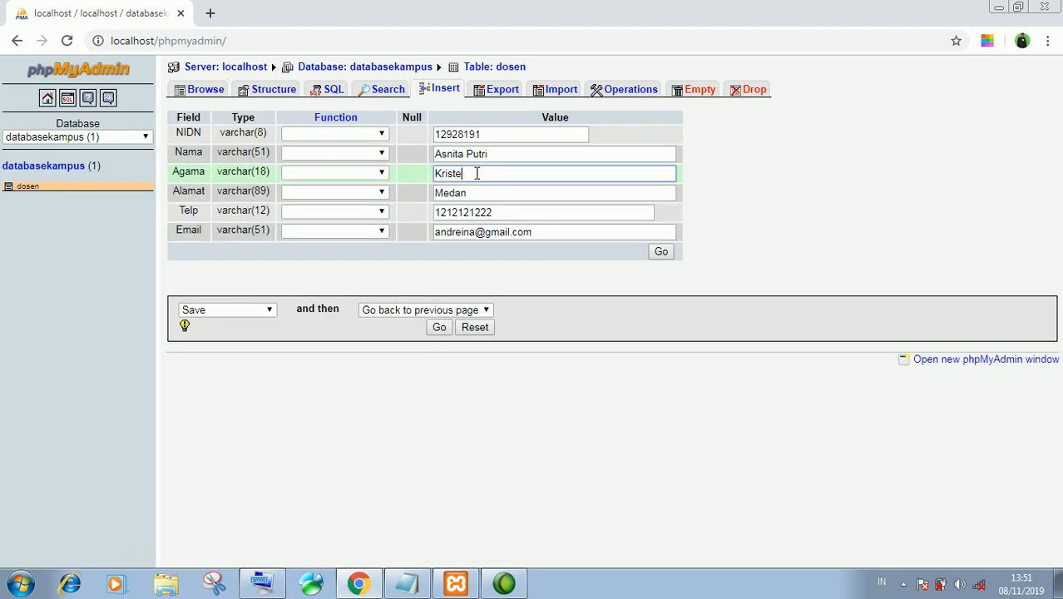
{"action": "type", "text": "n"}
{"action": "left_click", "coordinate": [439, 328]}
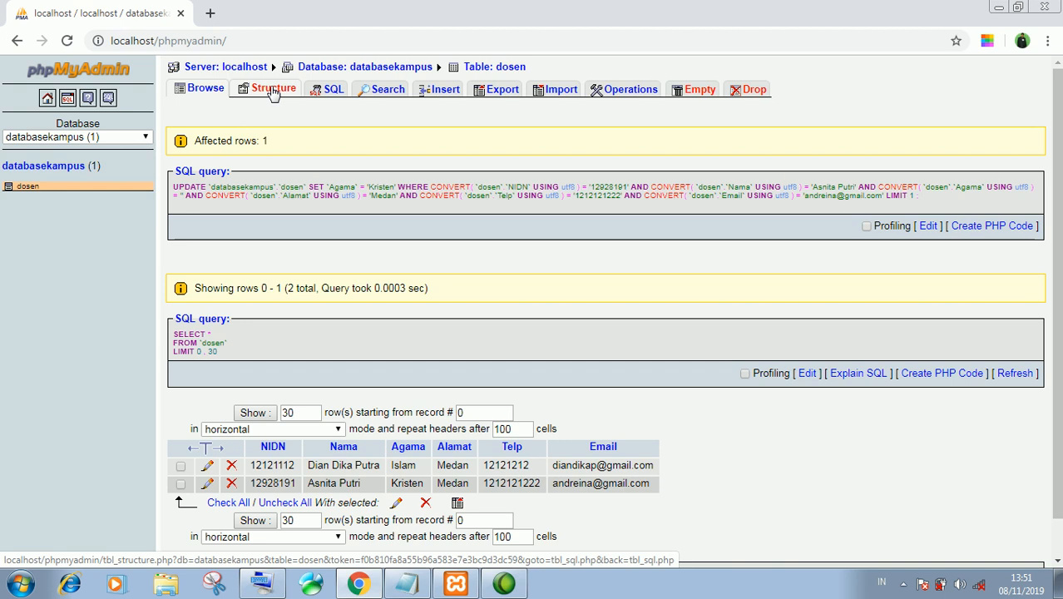
Switch to the dosen table's Structure page listing its six fields
{"action": "left_click", "coordinate": [271, 91]}
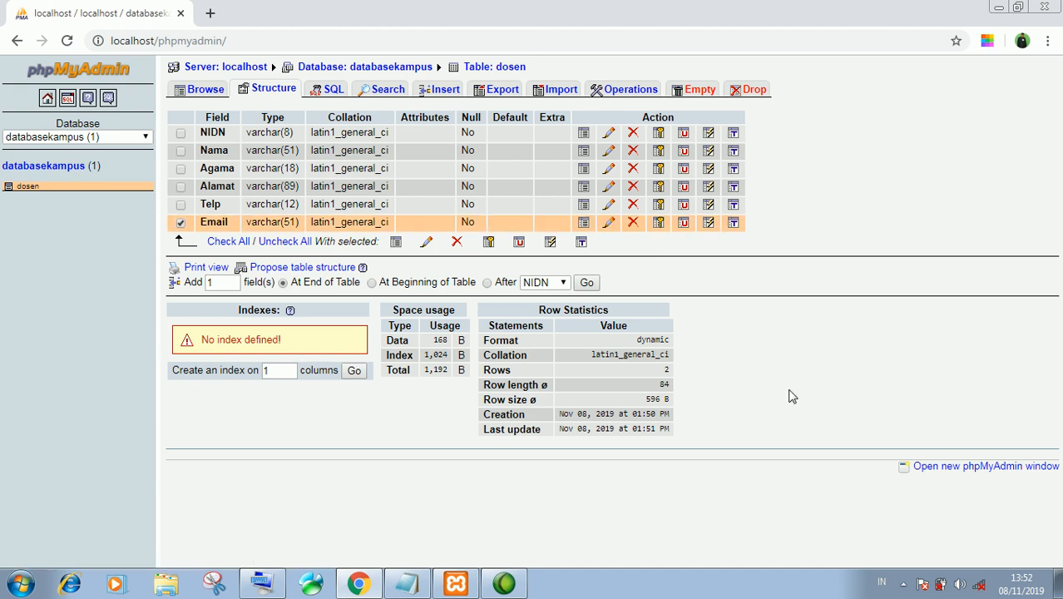
Drop the Email field from dosen and confirm the deletion
{"action": "left_click", "coordinate": [633, 223]}
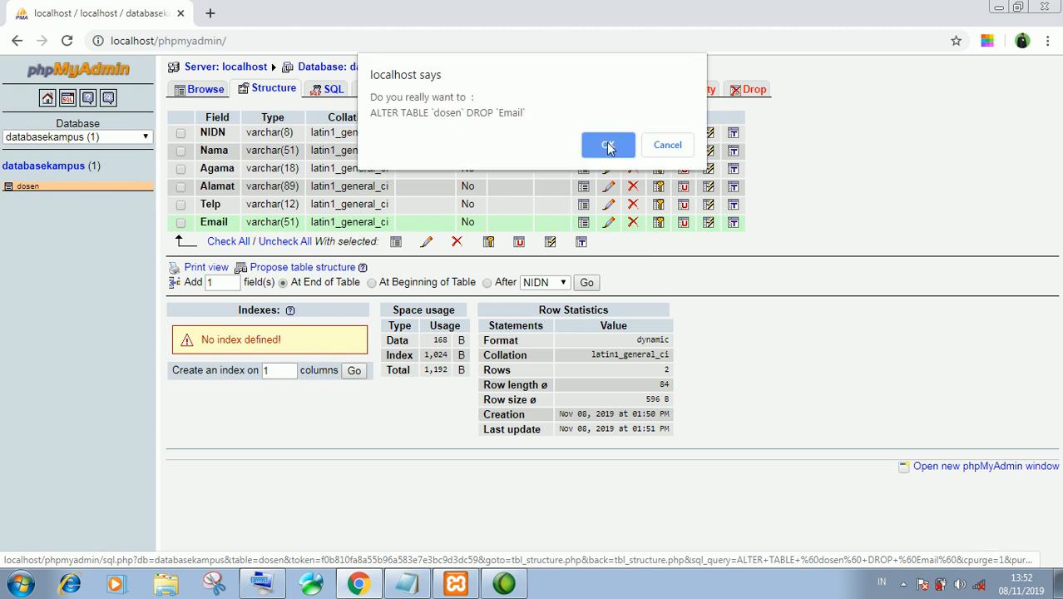
{"action": "left_click", "coordinate": [608, 146]}
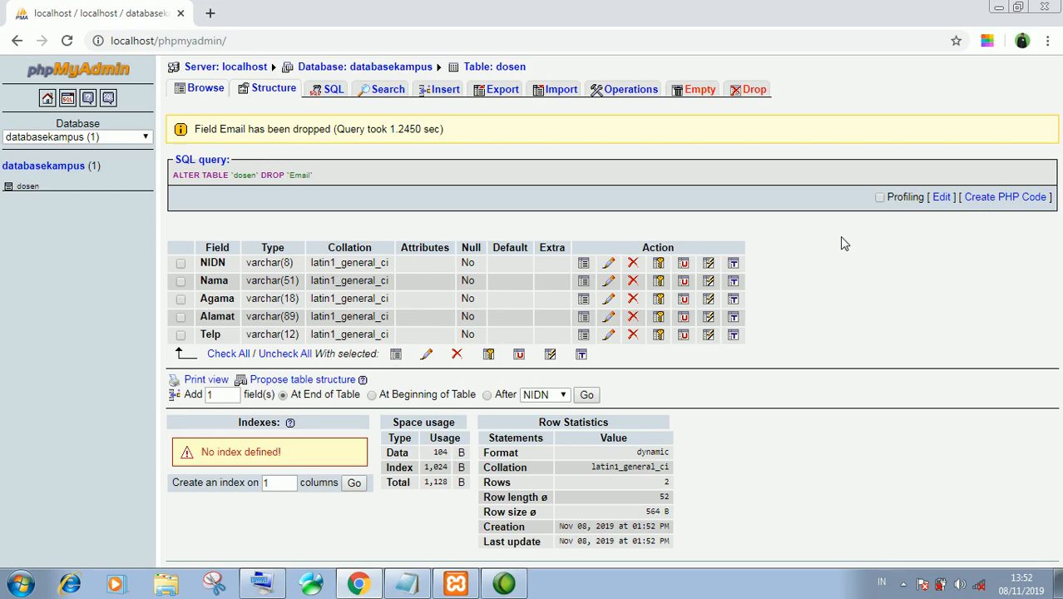
Change the Telp field's name to Handphone and save the column
{"action": "left_click", "coordinate": [181, 334]}
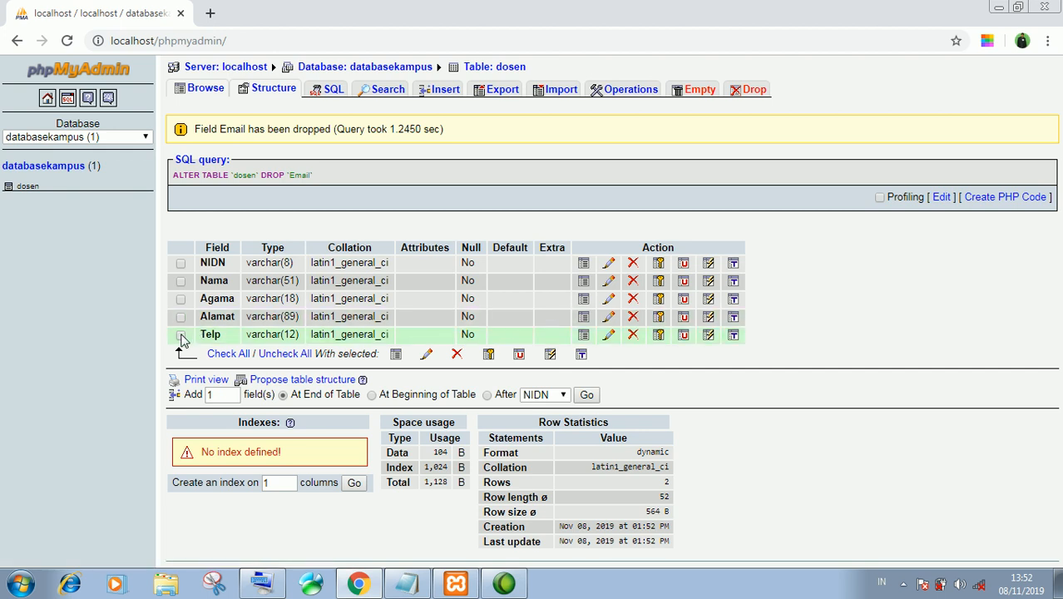
{"action": "left_click", "coordinate": [610, 337]}
{"action": "left_click", "coordinate": [286, 89]}
{"action": "key", "text": "BackSpace"}
{"action": "key", "text": "BackSpace"}
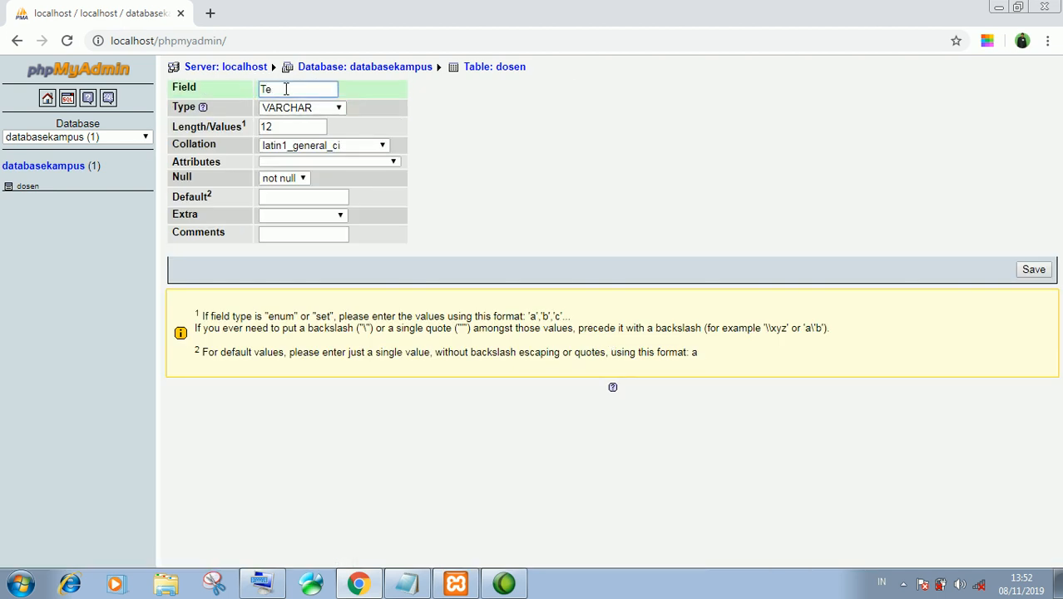
{"action": "key", "text": "BackSpace"}
{"action": "key", "text": "BackSpace"}
{"action": "type", "text": "Handphone"}
{"action": "left_click", "coordinate": [1031, 271]}
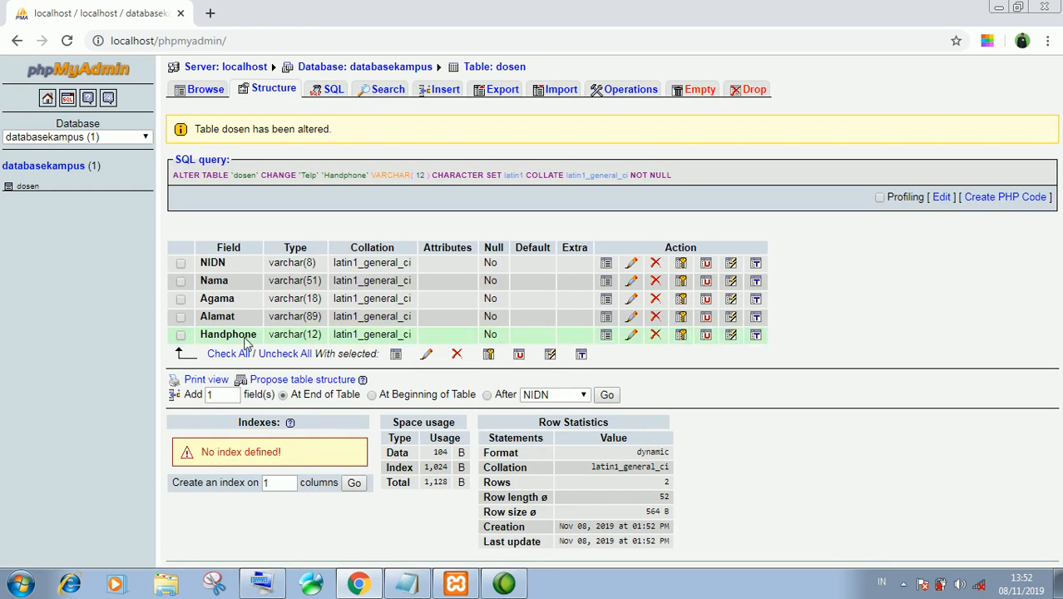
{"action": "left_click", "coordinate": [222, 340]}
Review the two dosen records, then request dropping the dosen table
{"action": "left_click", "coordinate": [192, 338]}
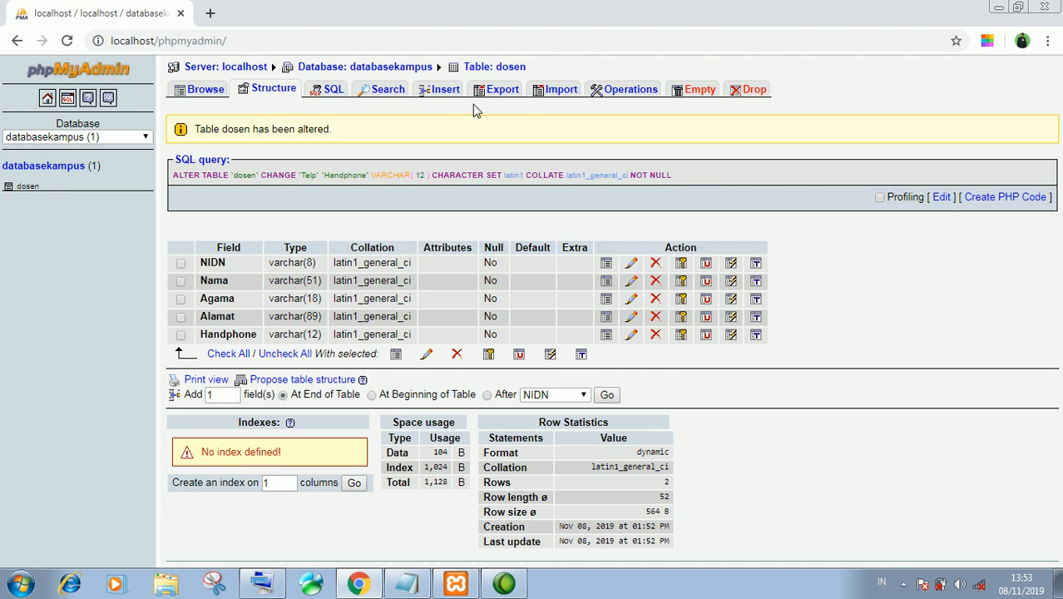
{"action": "left_click", "coordinate": [208, 95]}
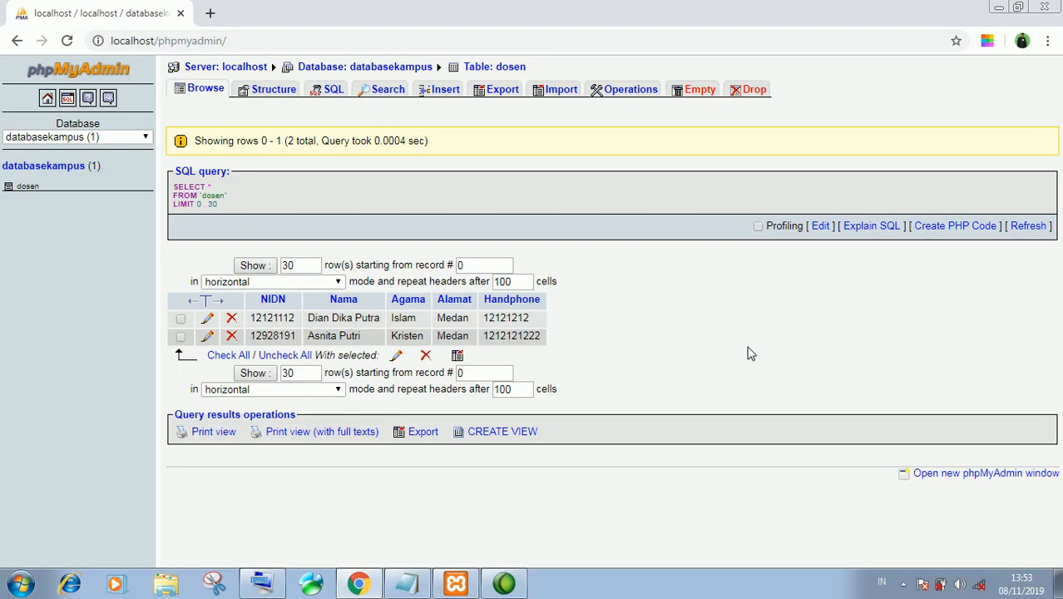
{"action": "left_click", "coordinate": [756, 94]}
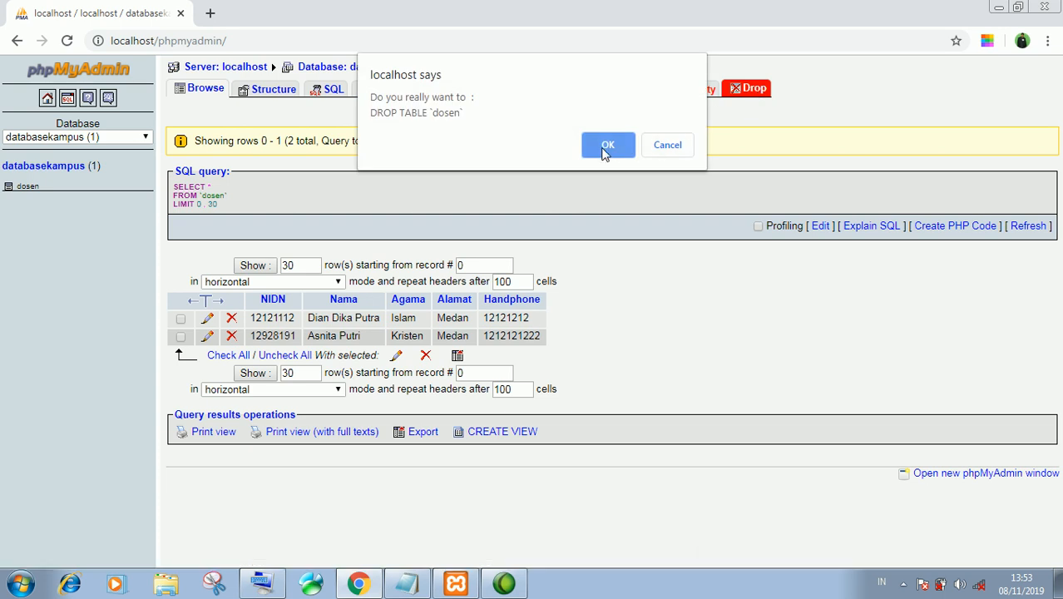